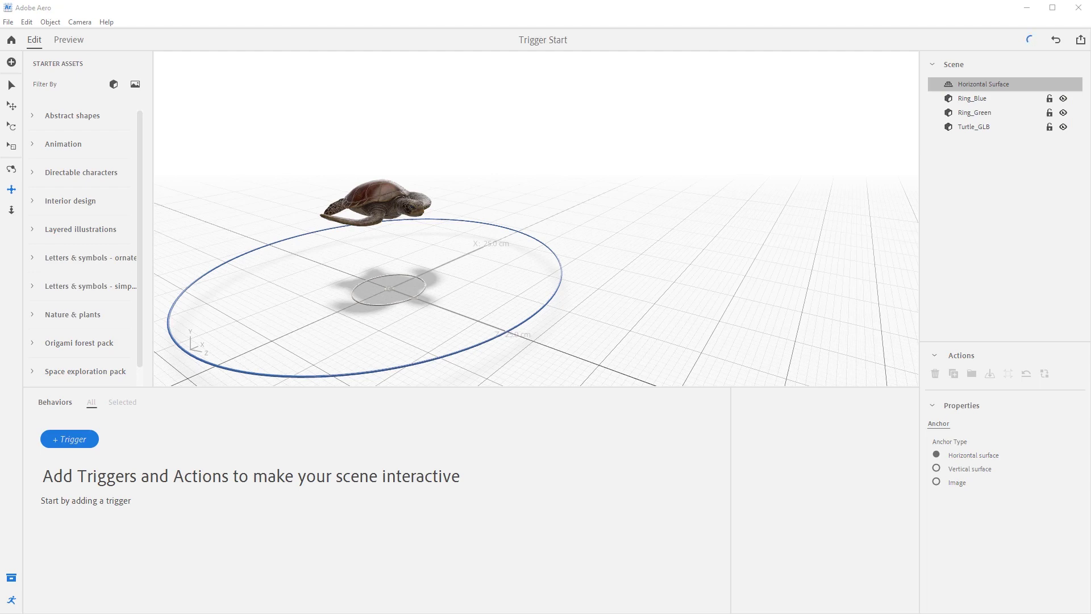
Open the + Trigger list in the Behaviors panel to see the available trigger types
click(62, 444)
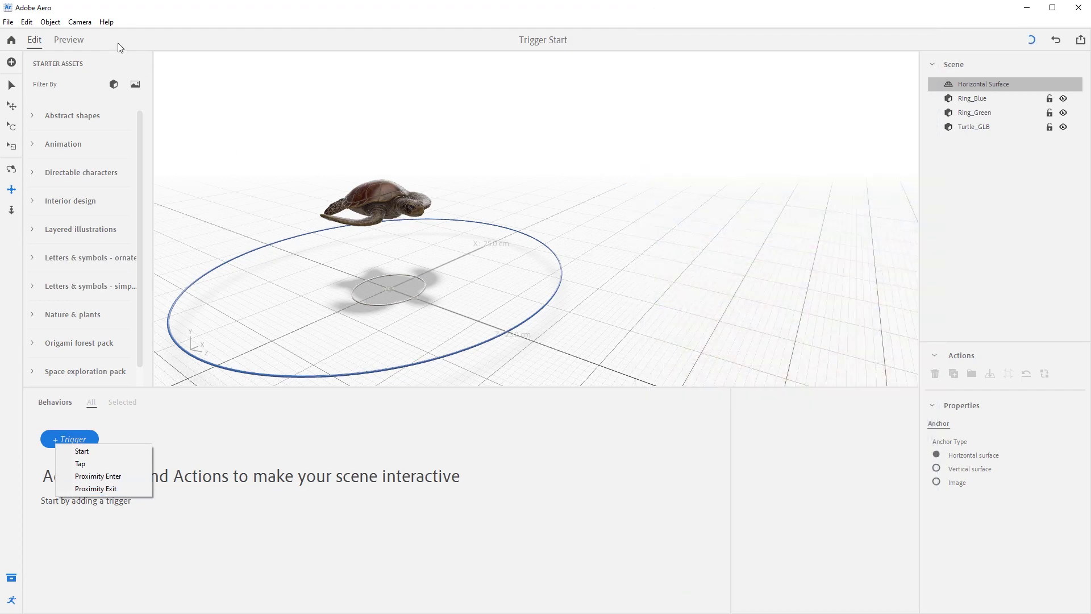
Frame all scene objects with Camera > Frame All and reopen the trigger type list
click(80, 22)
click(99, 49)
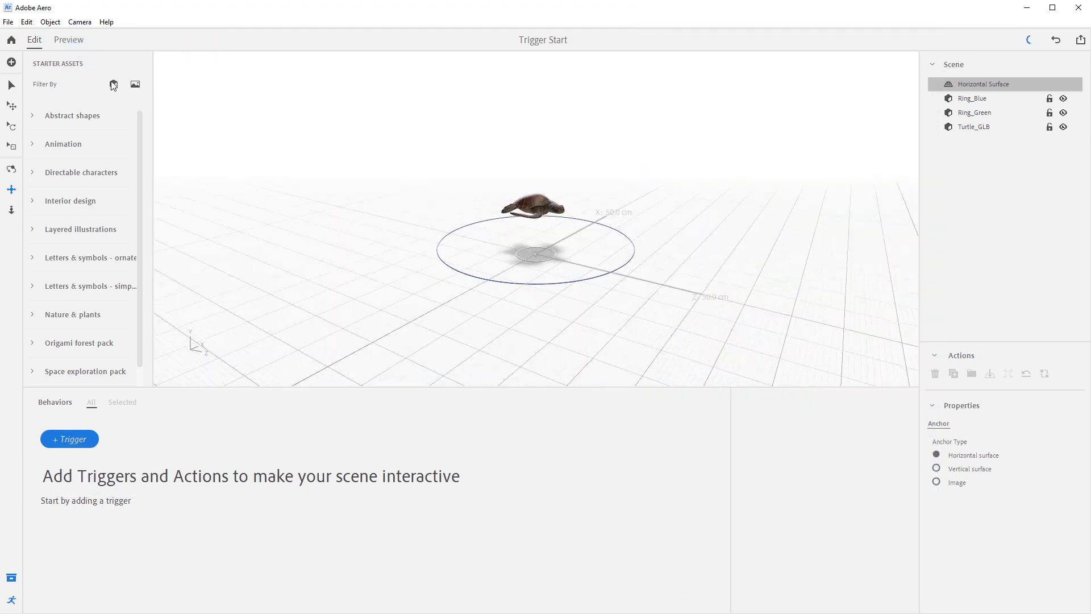
click(62, 441)
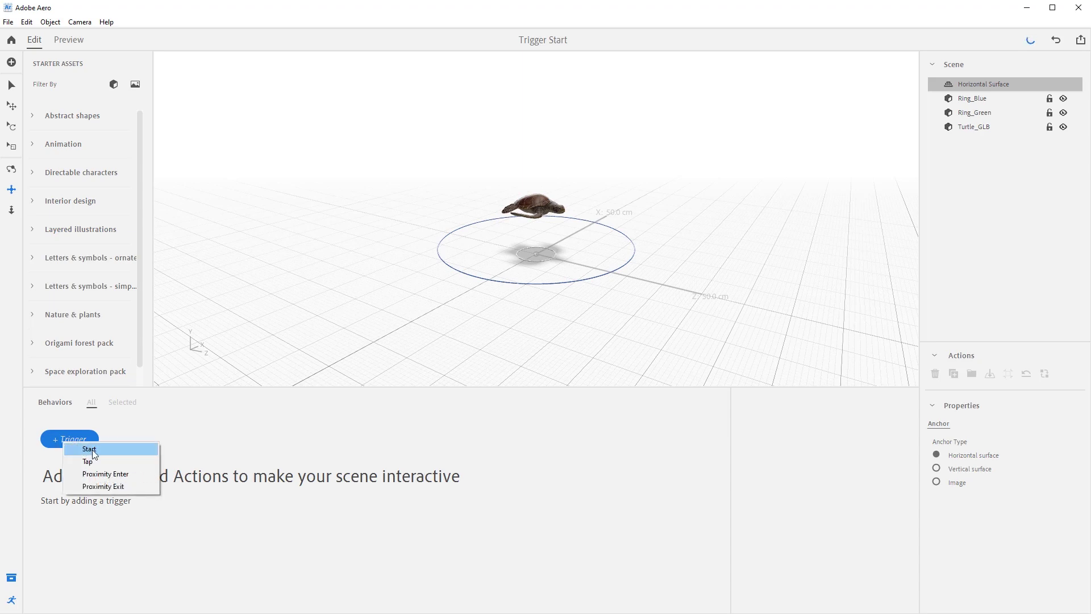
Add a Scene: Start trigger with a Play animation action
click(91, 449)
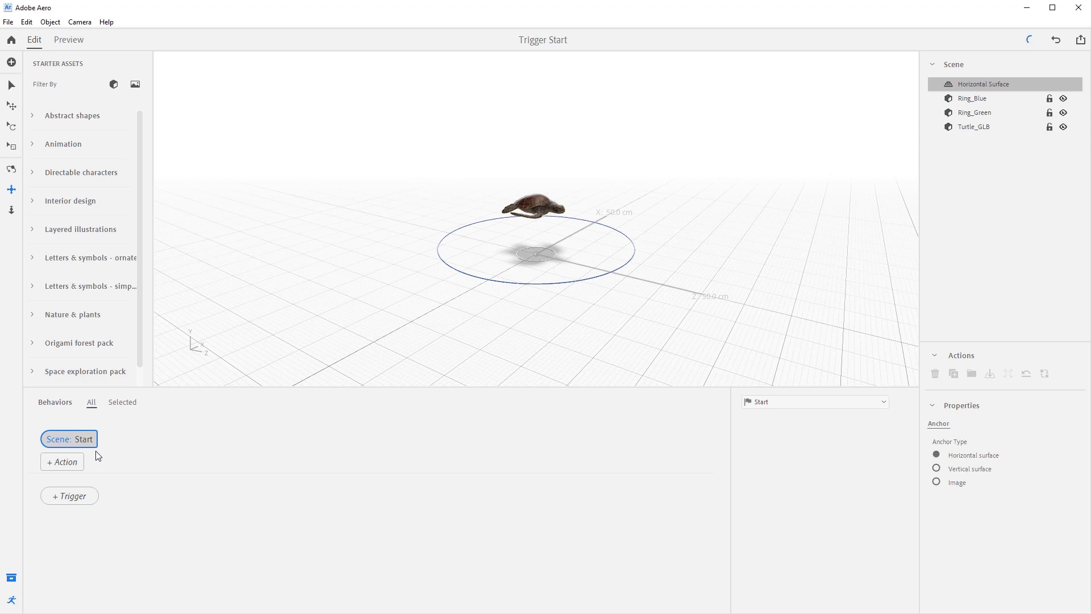
click(52, 463)
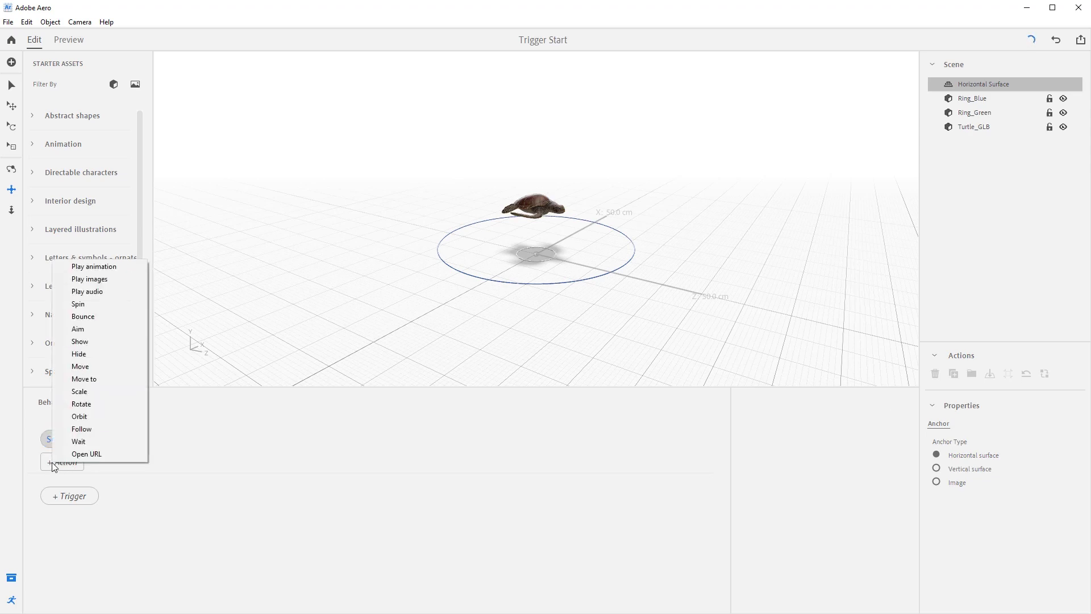
click(95, 266)
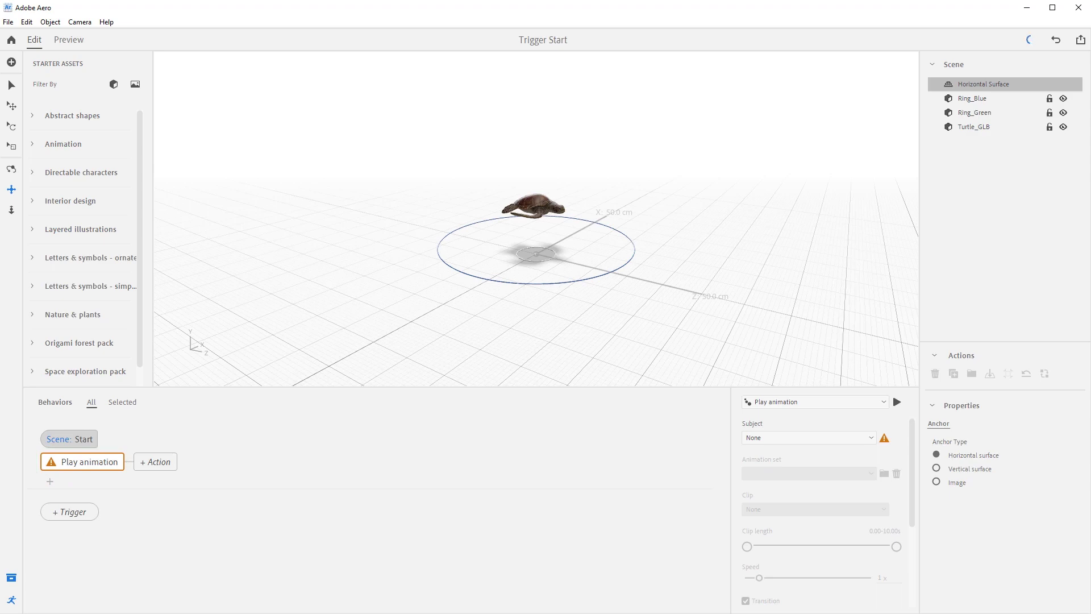
Play Turtle_GLB's Turtle_Idle_fbx animation on start, test it, and loop it infinitely
click(869, 439)
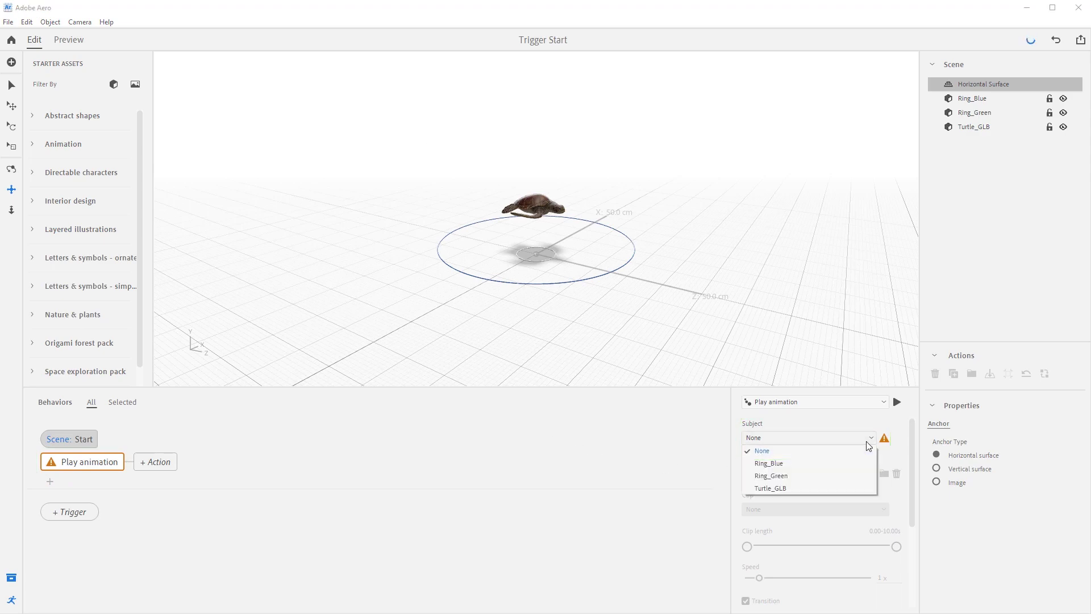
click(858, 489)
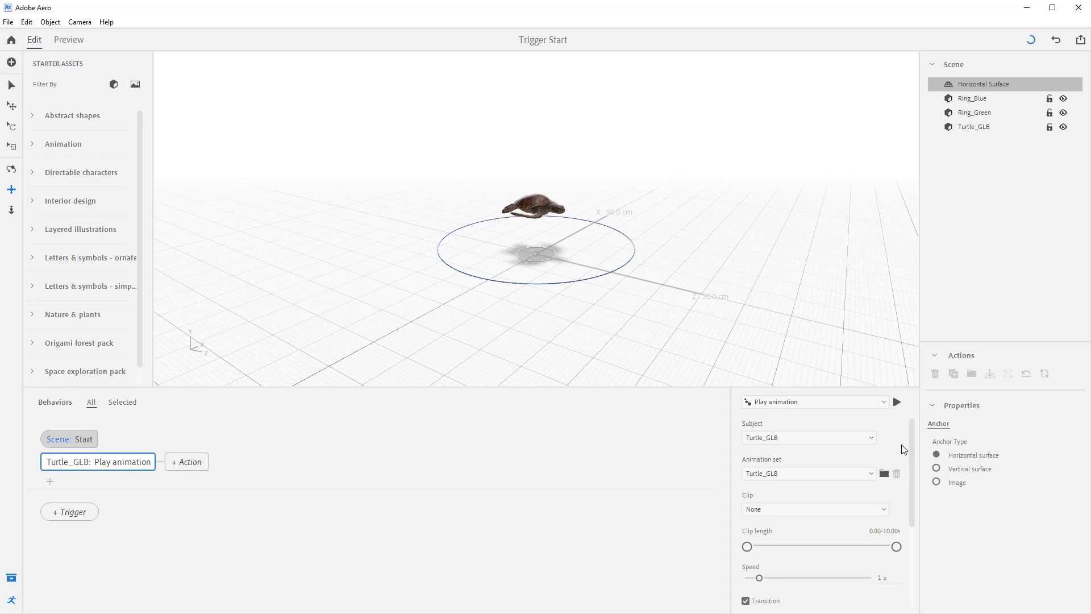
click(870, 475)
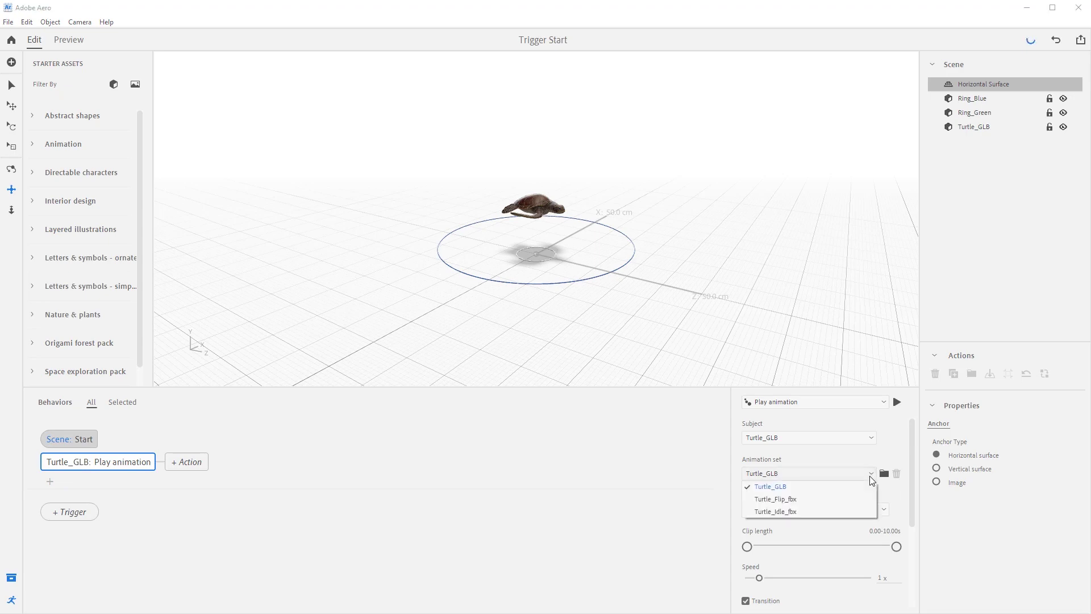
click(837, 510)
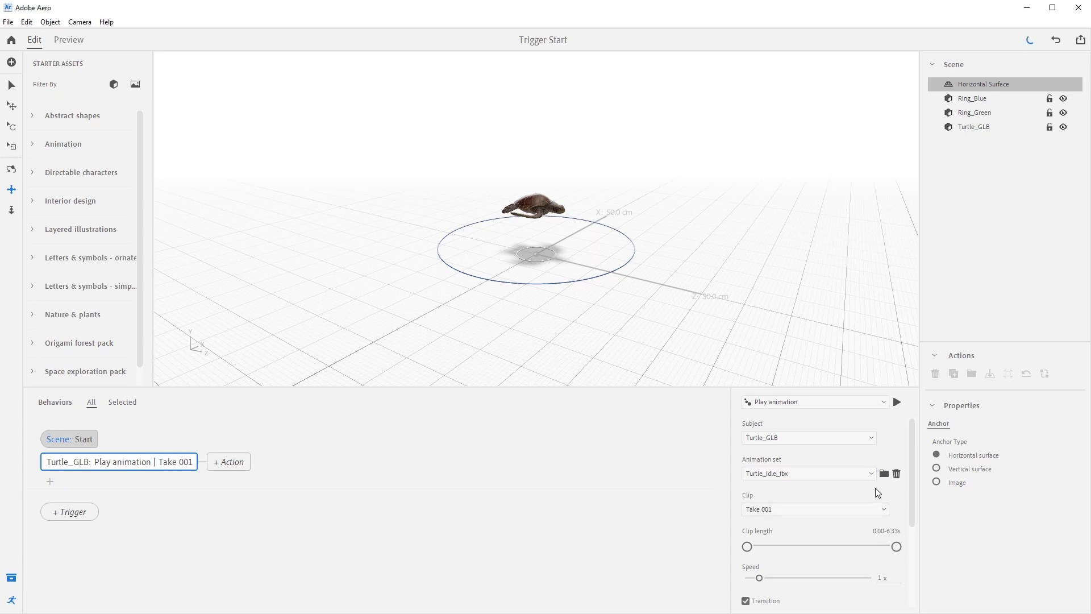
click(898, 402)
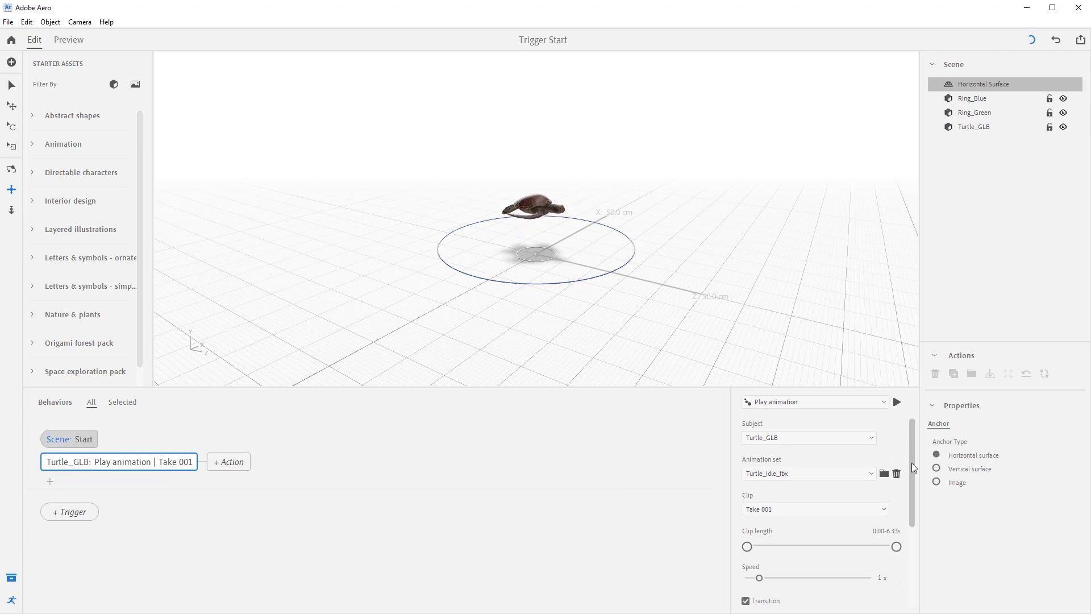
drag(912, 463, 920, 566)
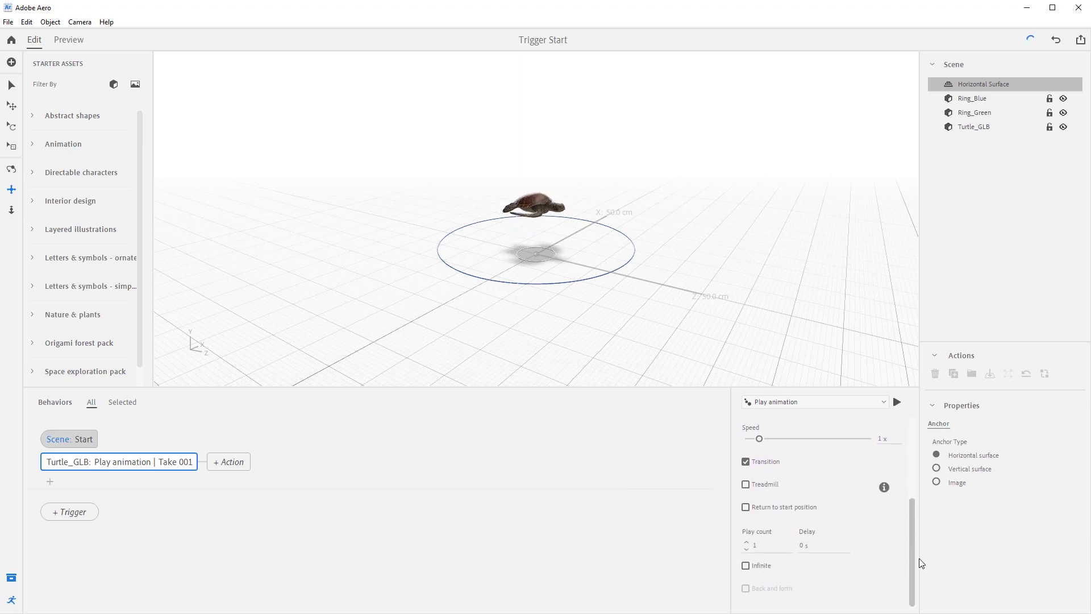
click(744, 566)
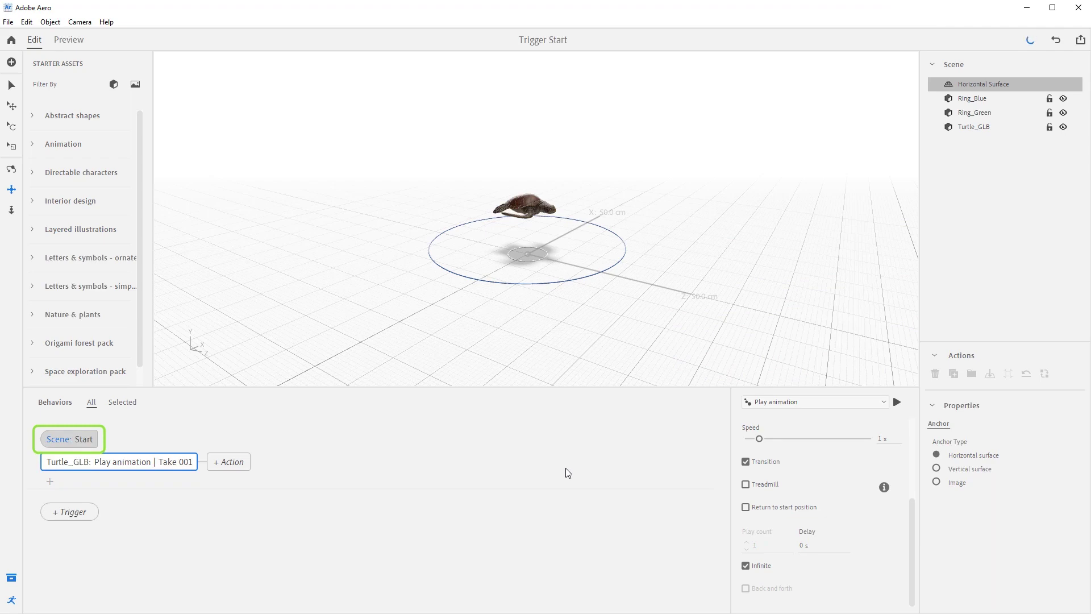
Add a 1 s Show action for Ring_Green and hide both Ring_Blue and Ring_Green
click(50, 482)
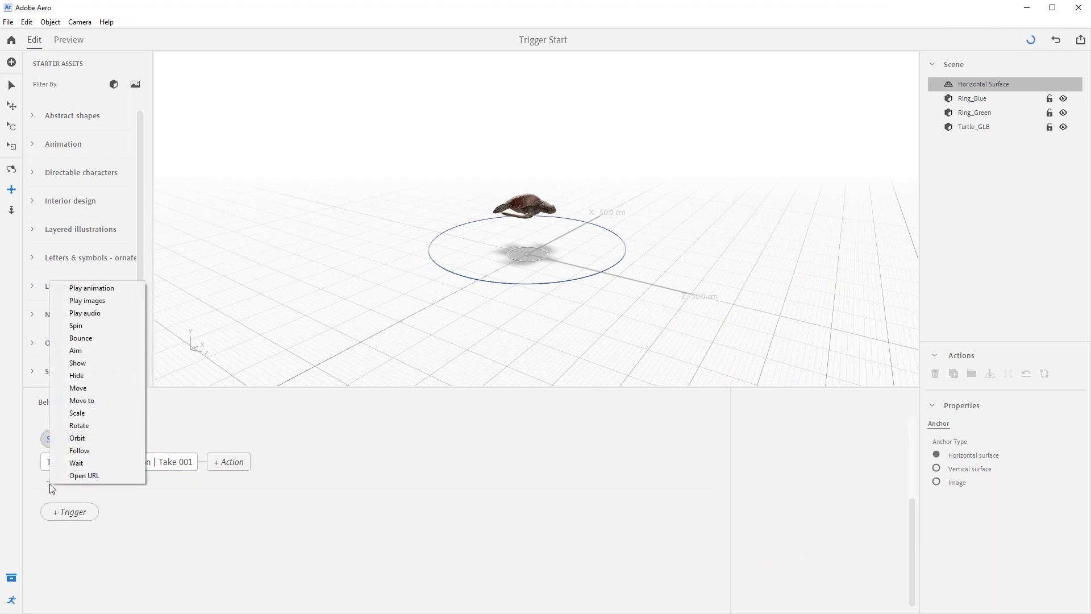
click(77, 362)
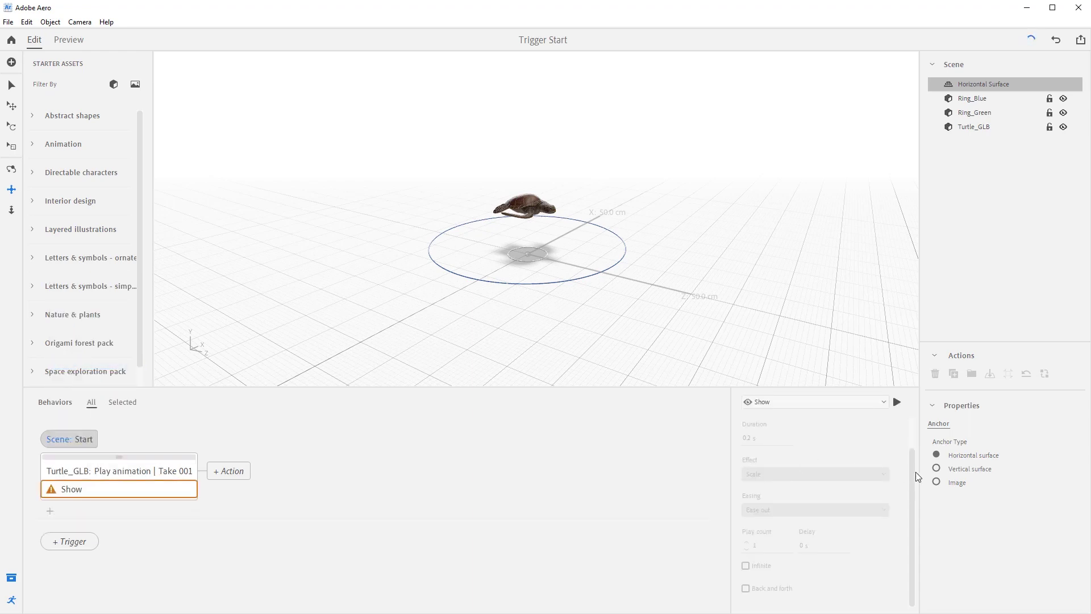
scroll(913, 476, up, 2)
click(824, 438)
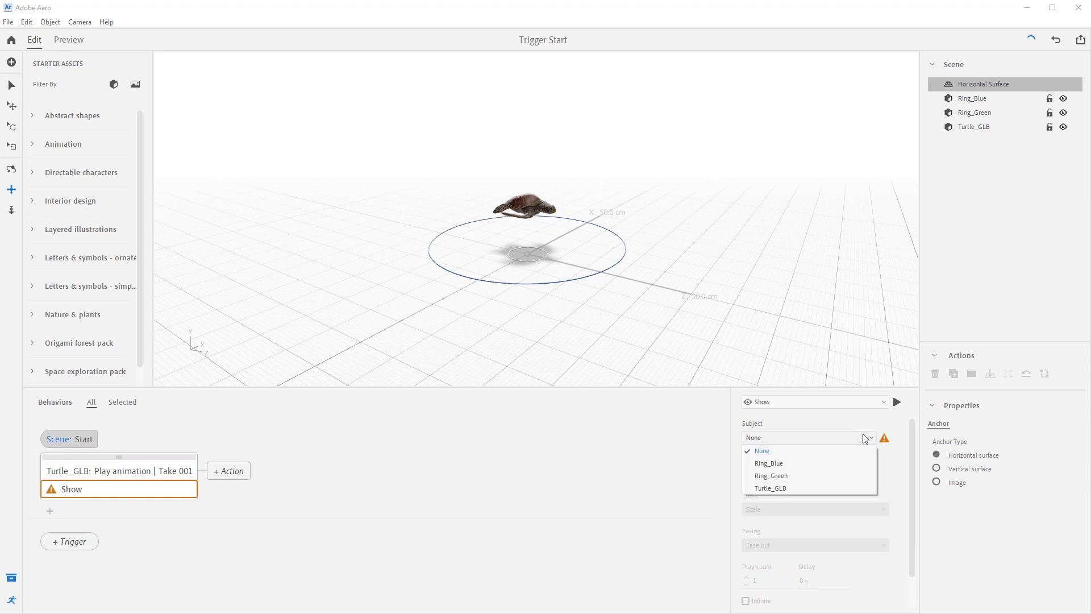
click(820, 476)
click(750, 472)
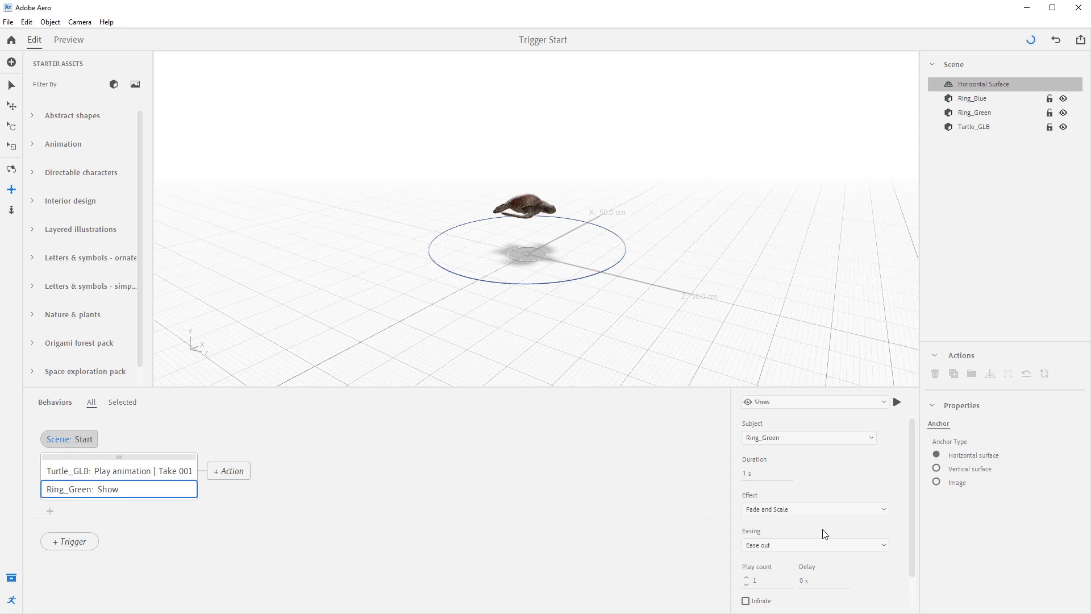
click(1065, 100)
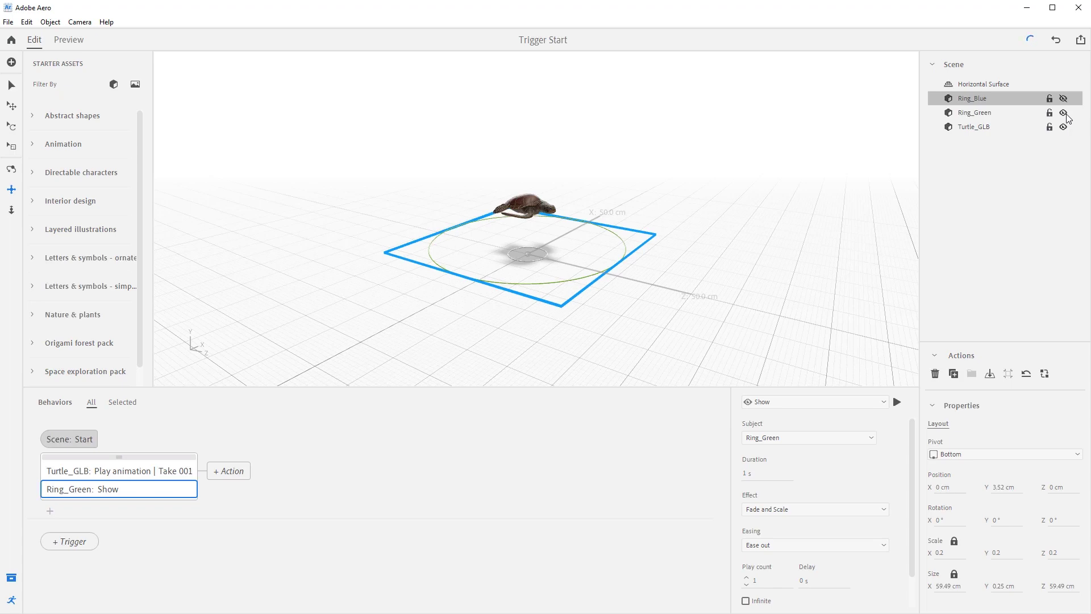
click(1064, 113)
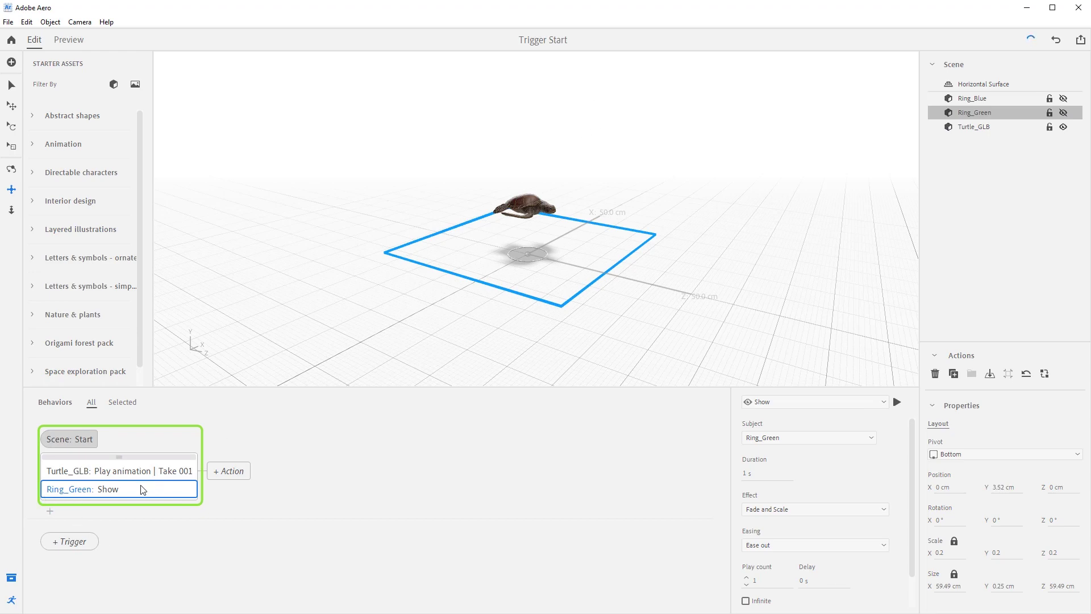
click(74, 46)
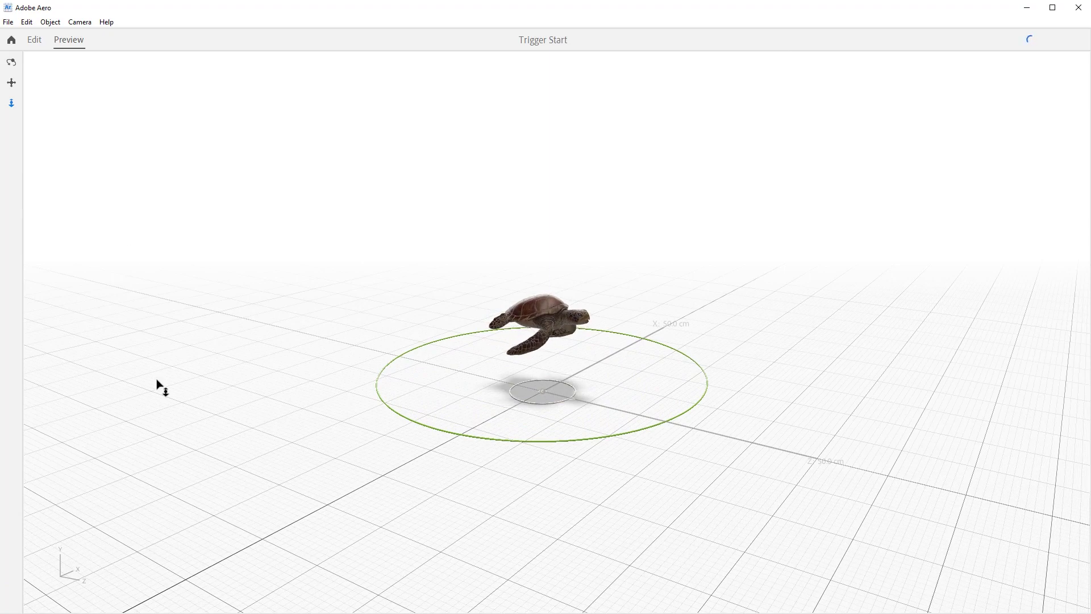
mouse_move(250, 401)
mouse_down()
mouse_move(178, 424)
mouse_move(221, 441)
mouse_move(271, 434)
mouse_move(377, 414)
mouse_move(380, 390)
mouse_move(305, 419)
mouse_move(249, 390)
mouse_up()
key(d)
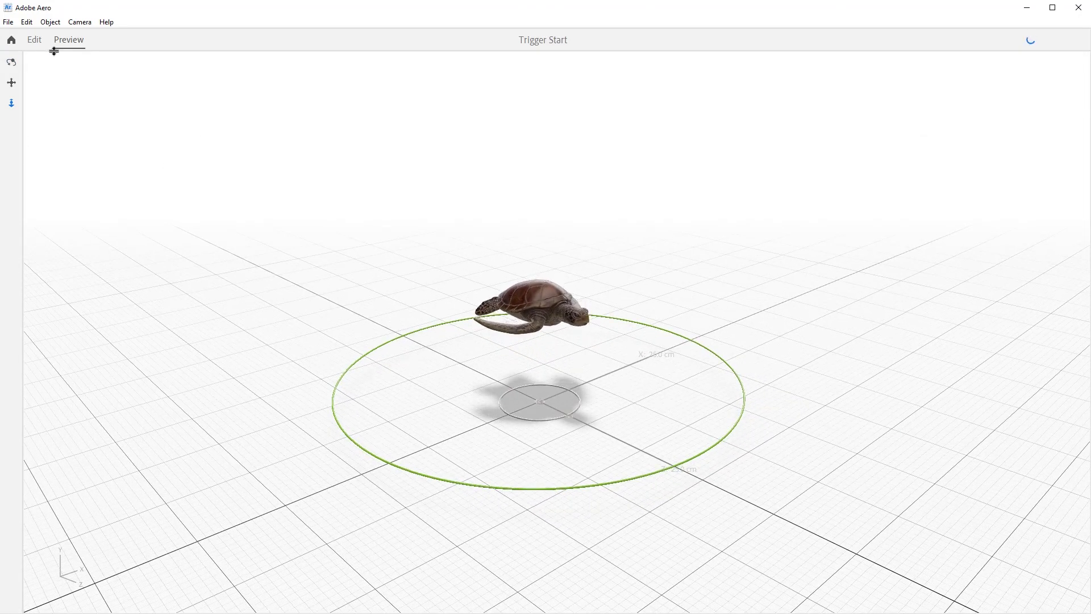
click(36, 44)
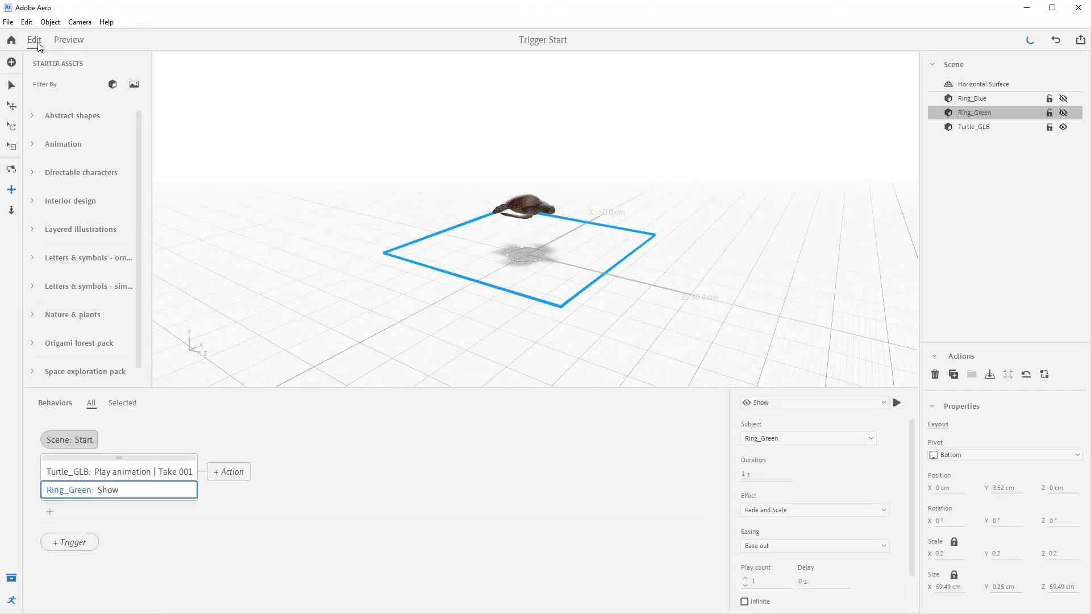
Select Turtle_GLB and add a Tap trigger with re-triggering set to Immediately
click(12, 86)
click(606, 177)
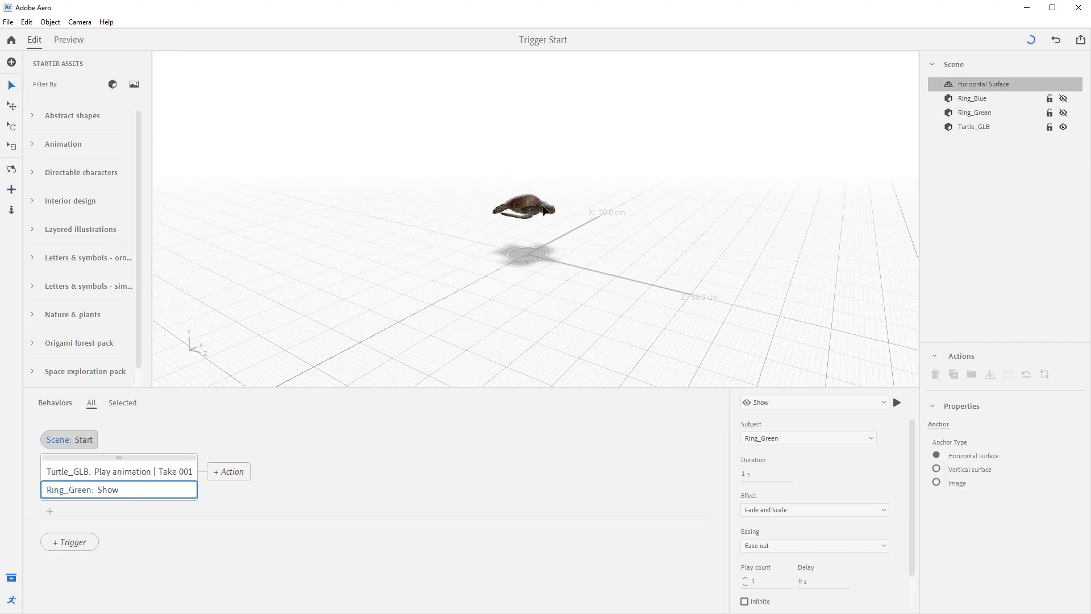
click(545, 211)
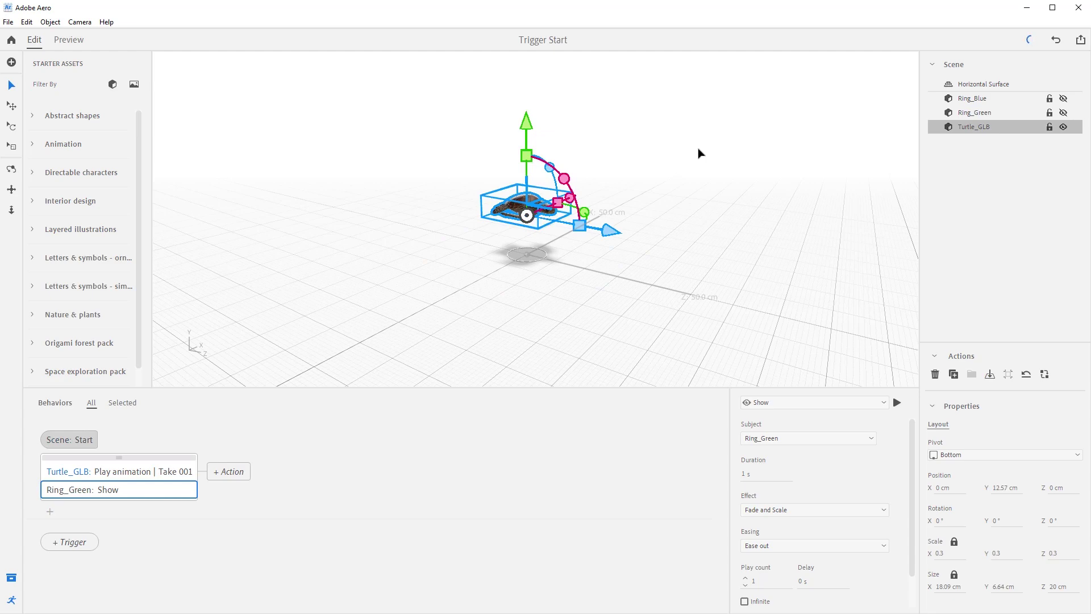
click(57, 544)
click(84, 561)
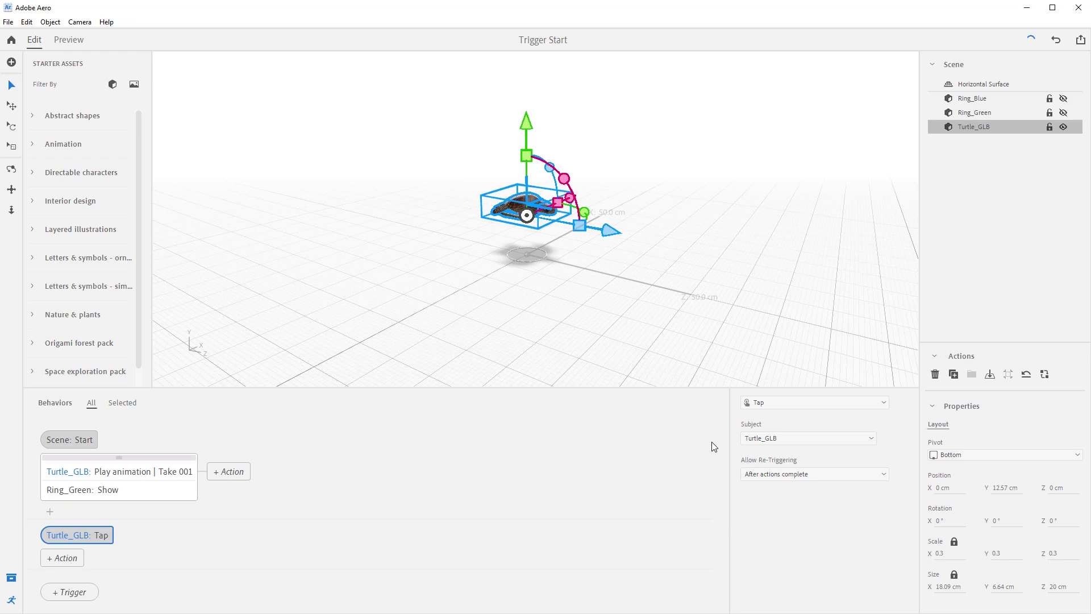
click(796, 473)
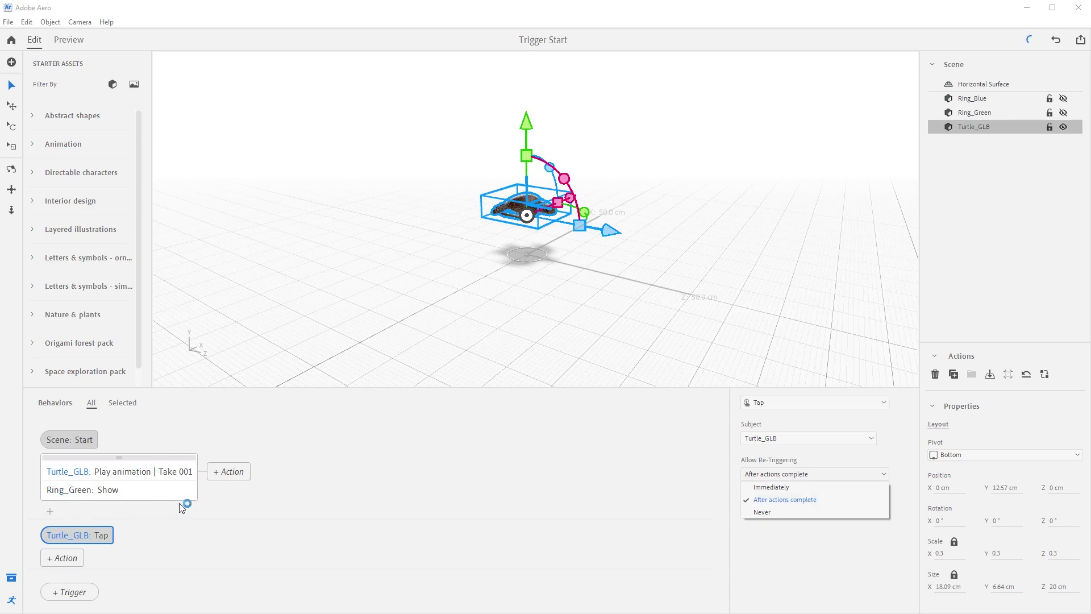
click(846, 487)
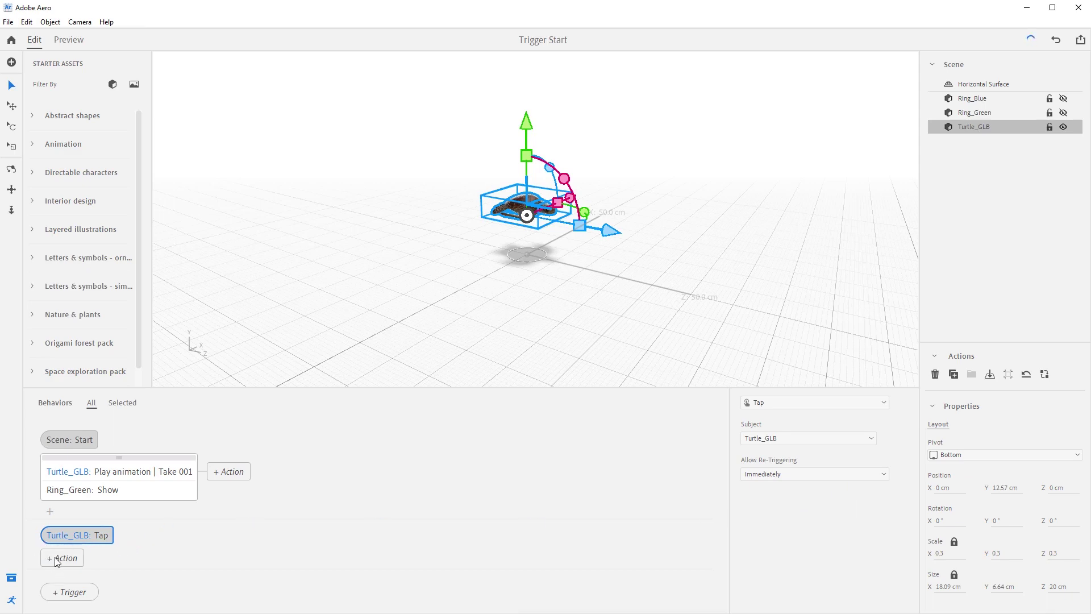
Change the Tap trigger's re-triggering to After actions complete
click(797, 479)
click(780, 510)
click(813, 475)
click(826, 500)
Add a Play animation action using the Turtle_Flip_fbx animation set to the tap
click(59, 560)
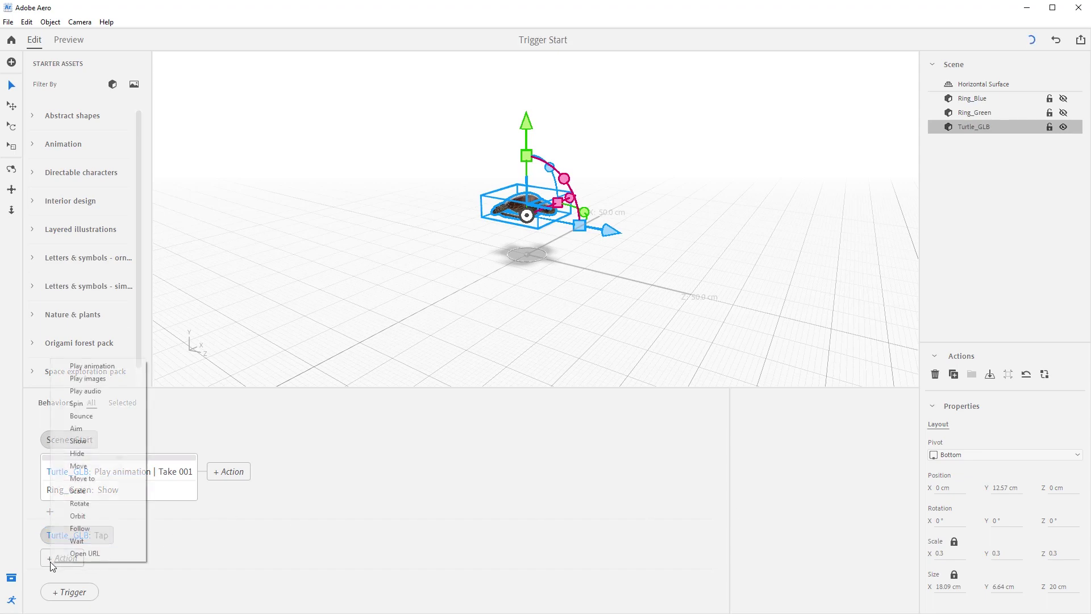
click(111, 369)
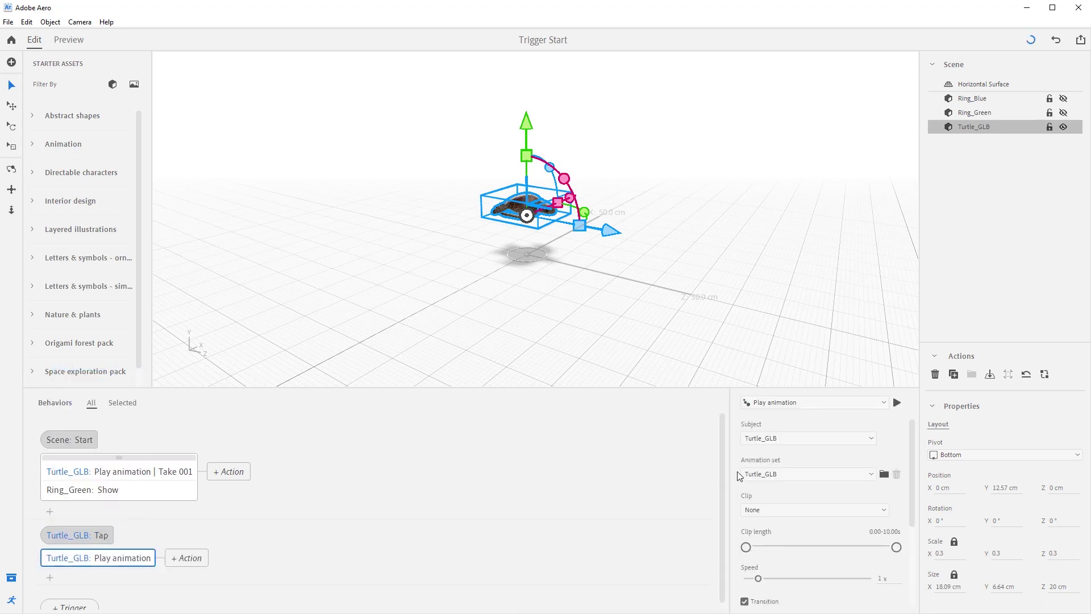
click(831, 476)
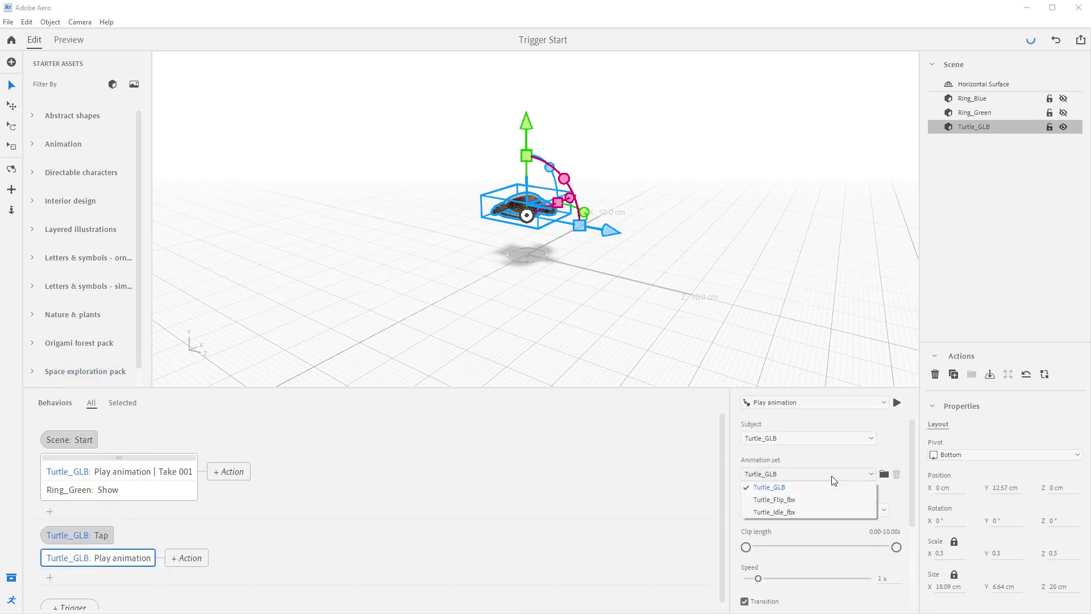
click(819, 502)
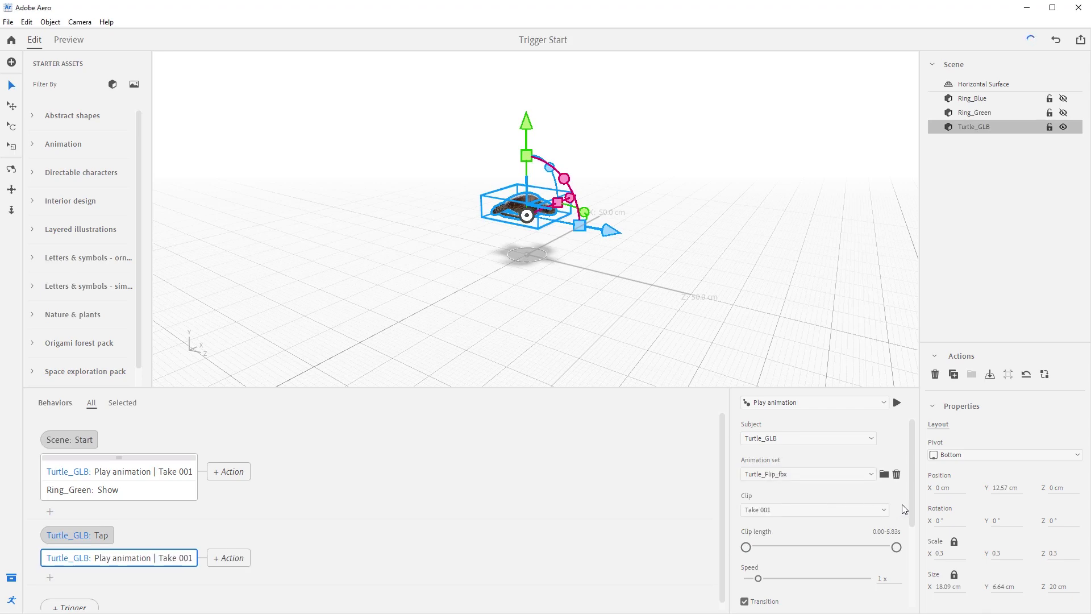
click(78, 40)
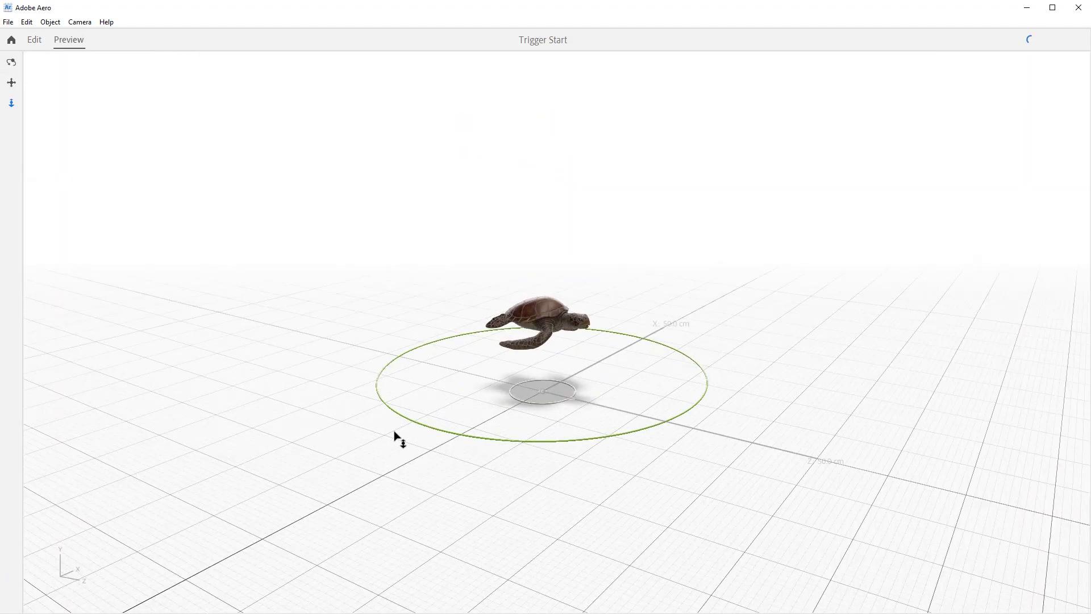
drag(433, 428, 490, 483)
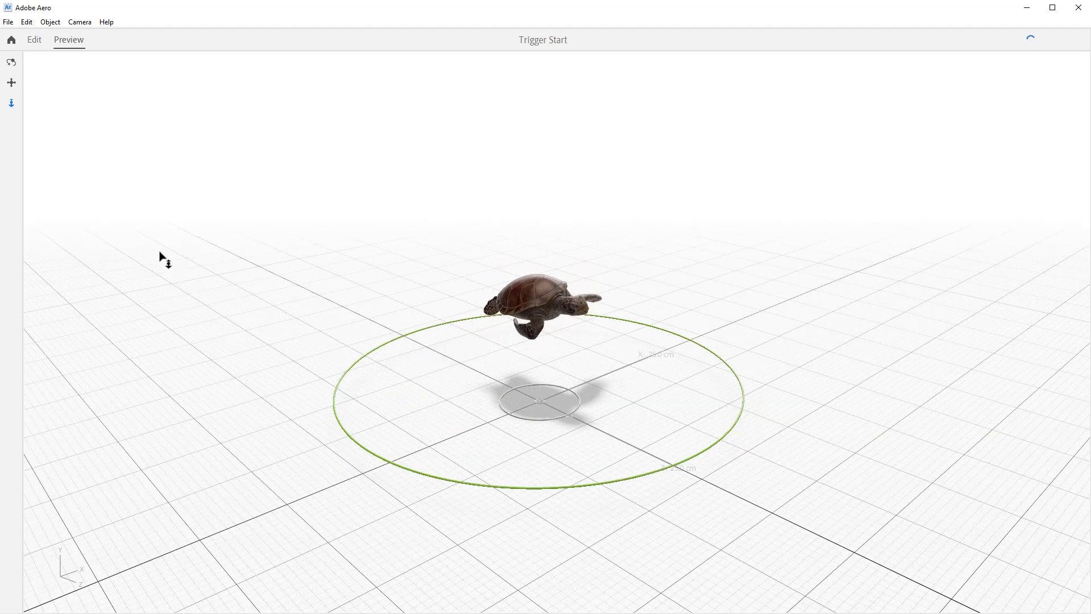
click(34, 41)
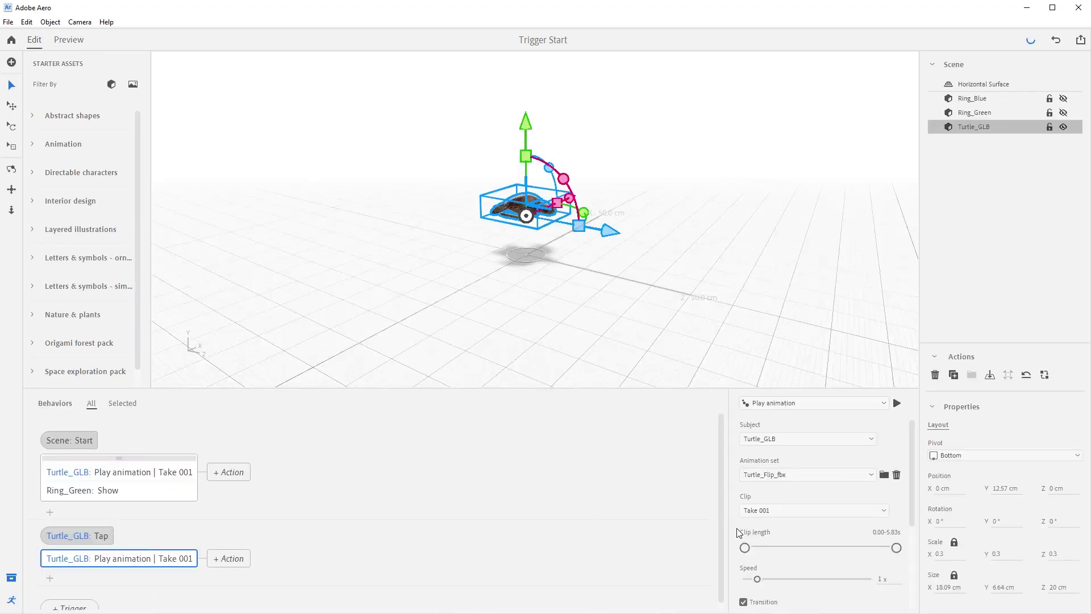
scroll(724, 523, down, 1)
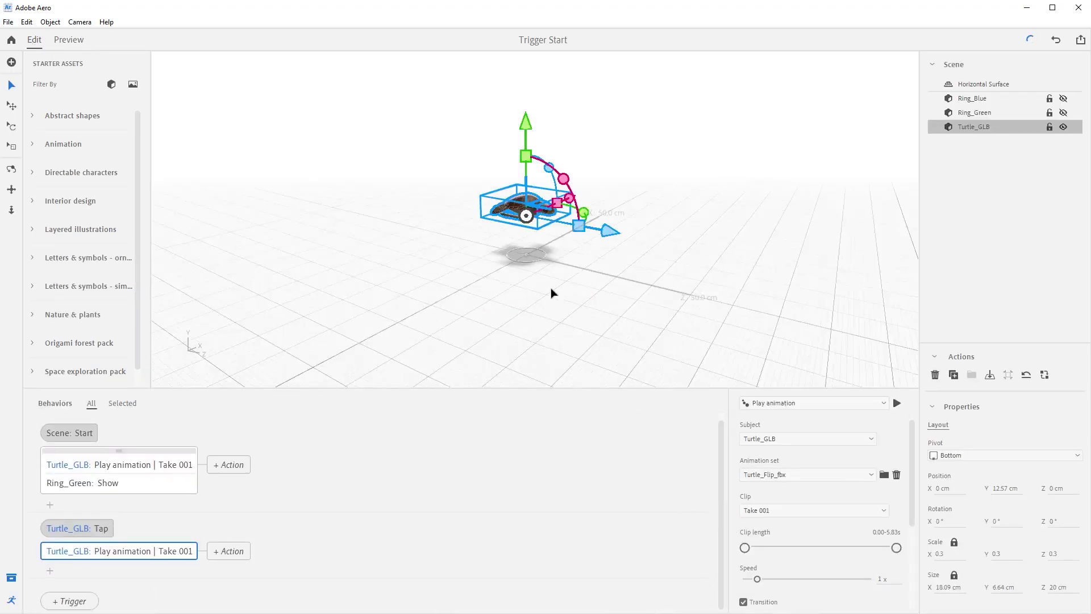
drag(570, 329, 554, 353)
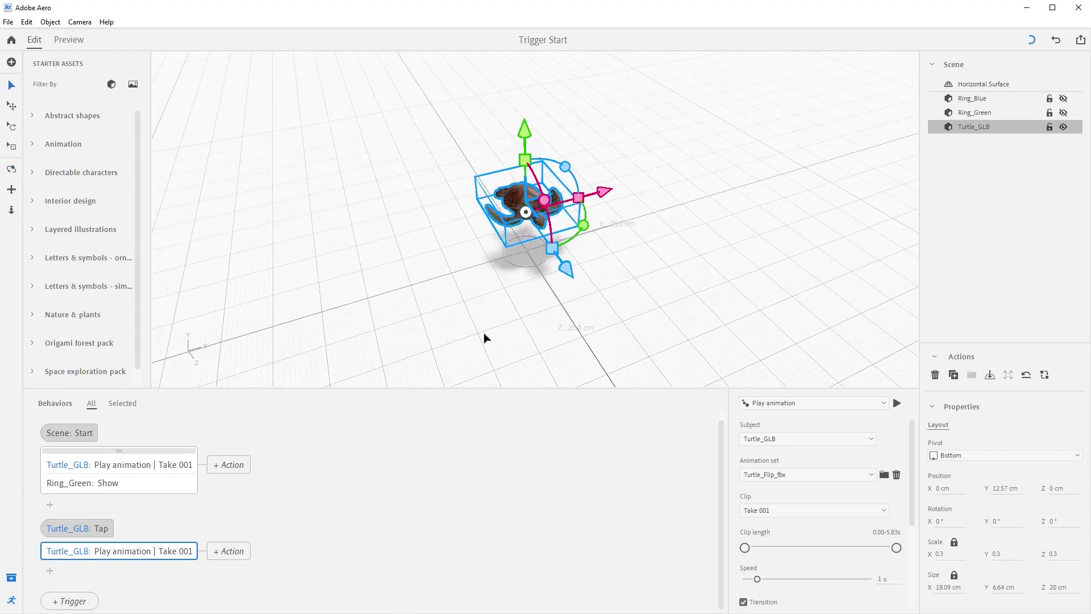
Add a Proximity Enter trigger to Turtle_GLB, briefly showing then re-hiding Ring_Green
click(59, 602)
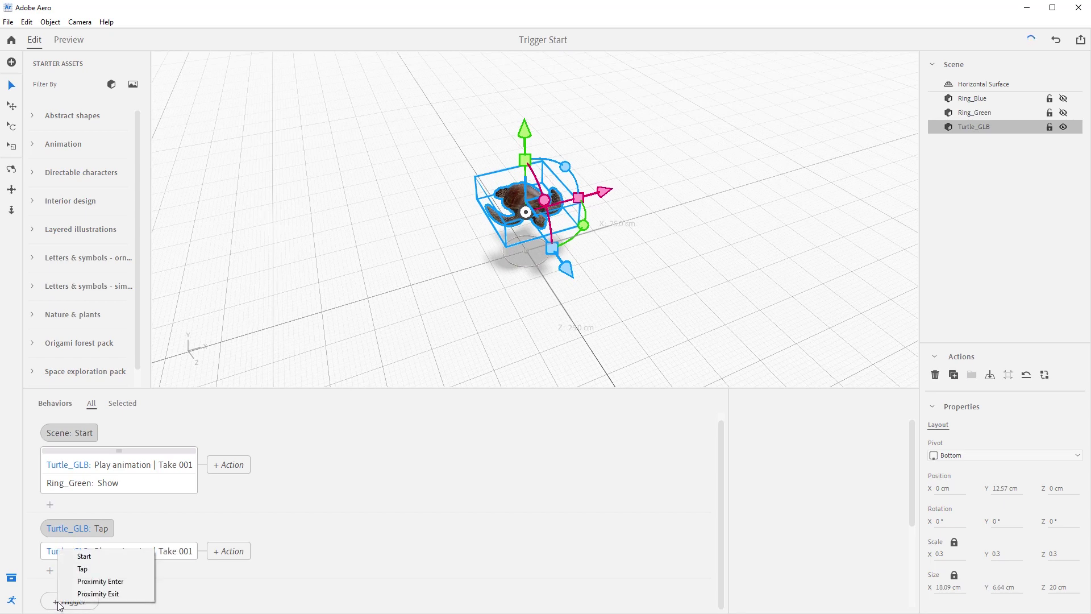
click(106, 582)
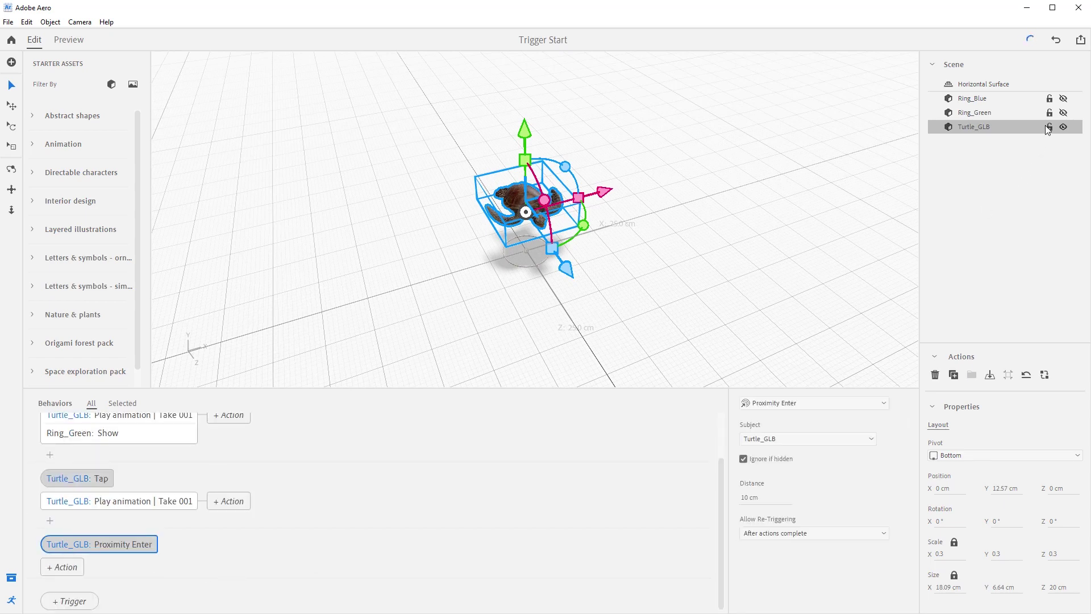
click(1064, 113)
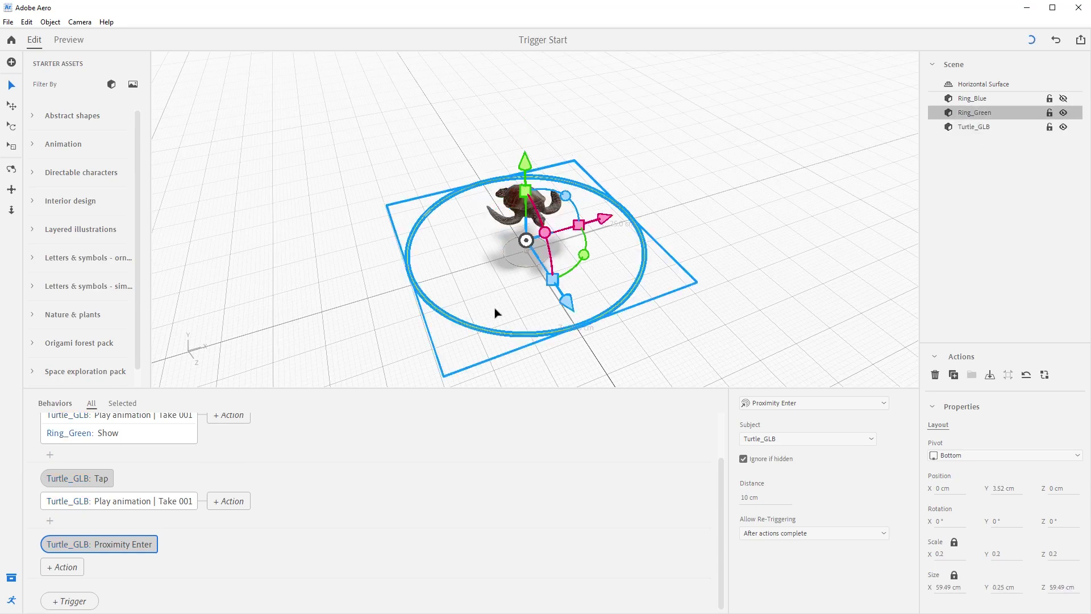
click(706, 243)
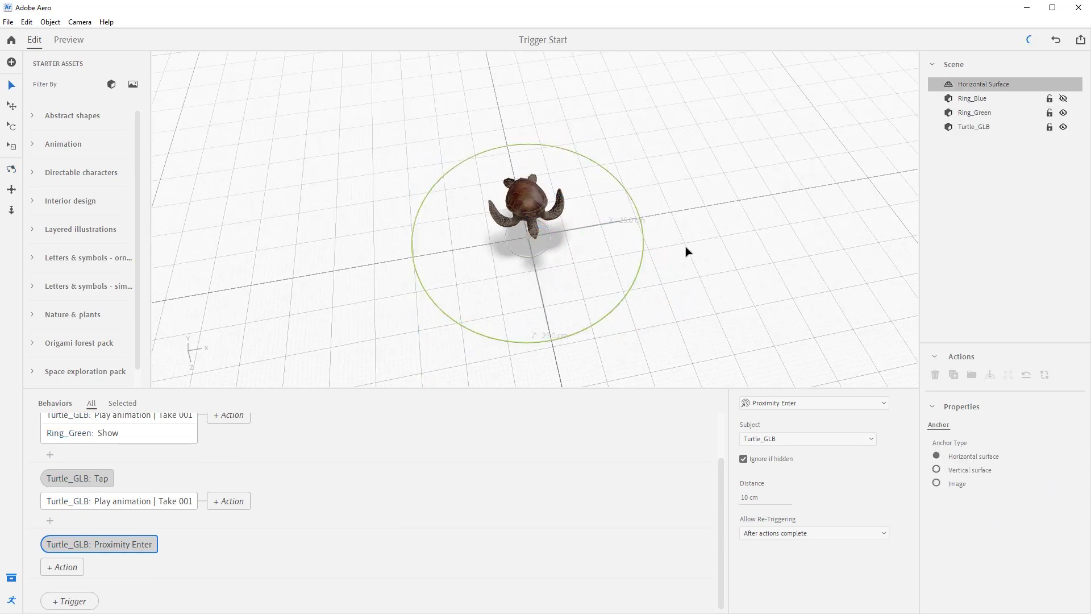
right_drag(687, 250, 591, 268)
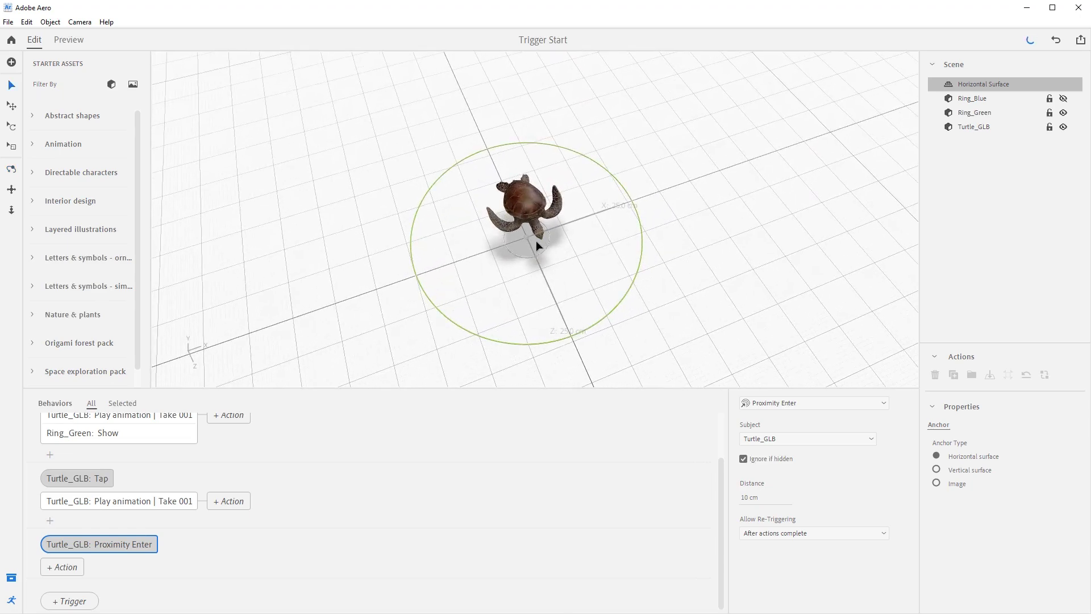
right_drag(726, 237, 755, 207)
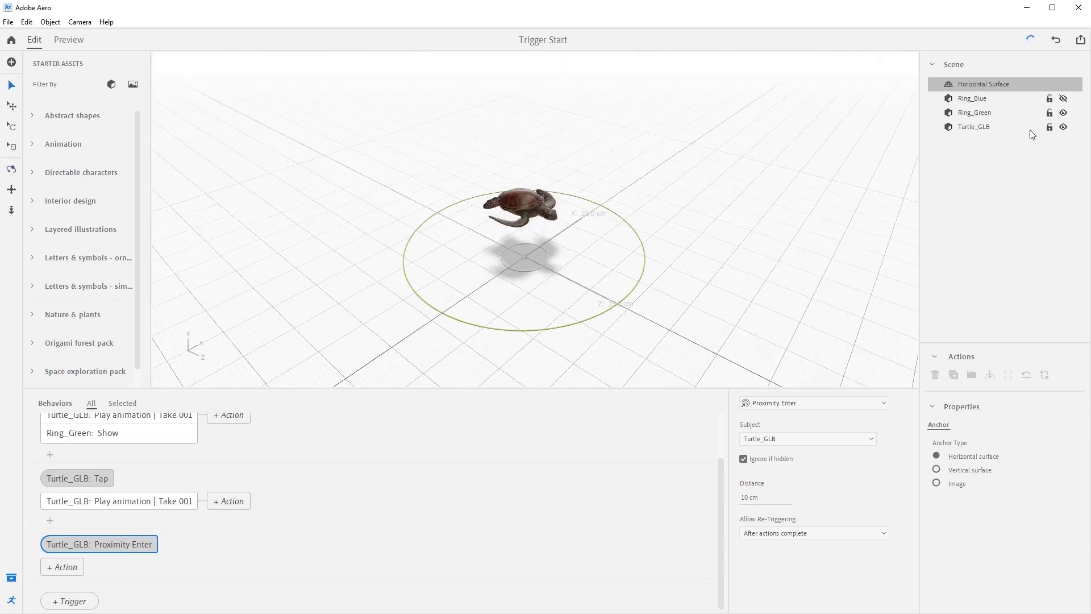
click(1064, 113)
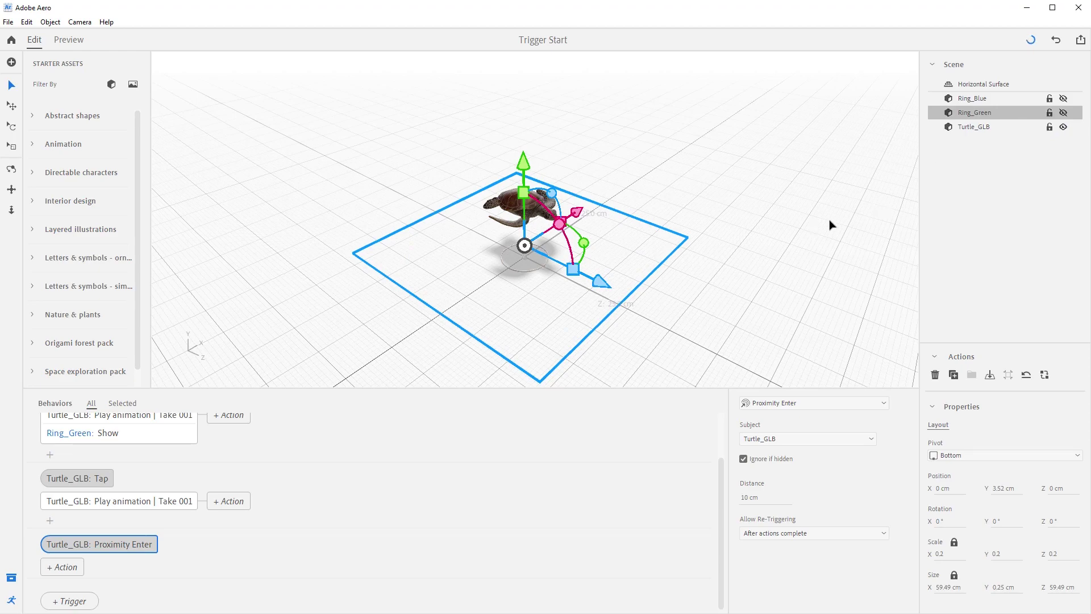
click(971, 126)
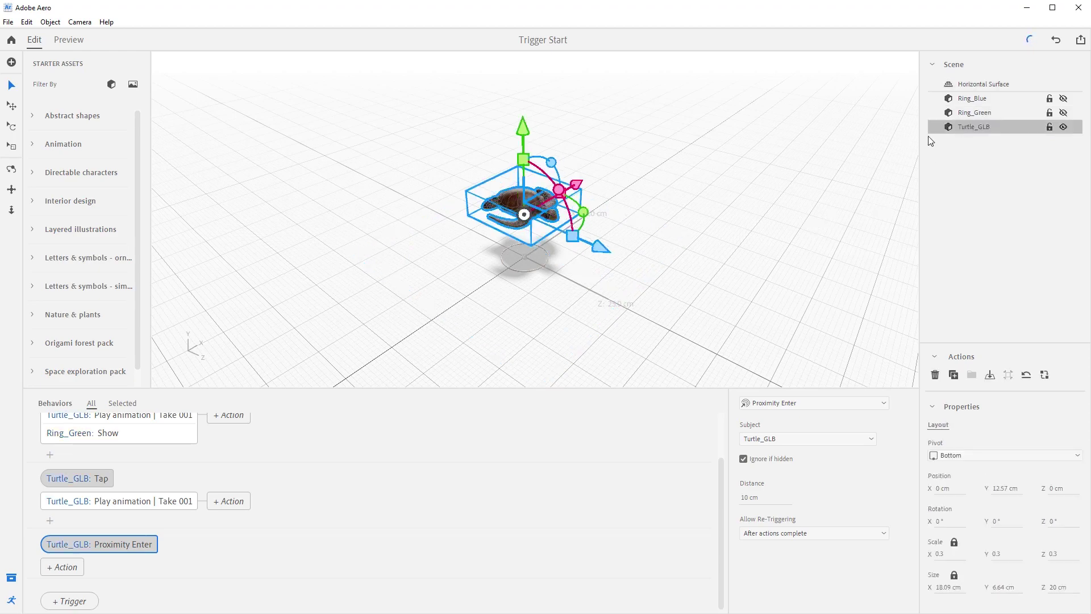
right_drag(710, 260, 682, 280)
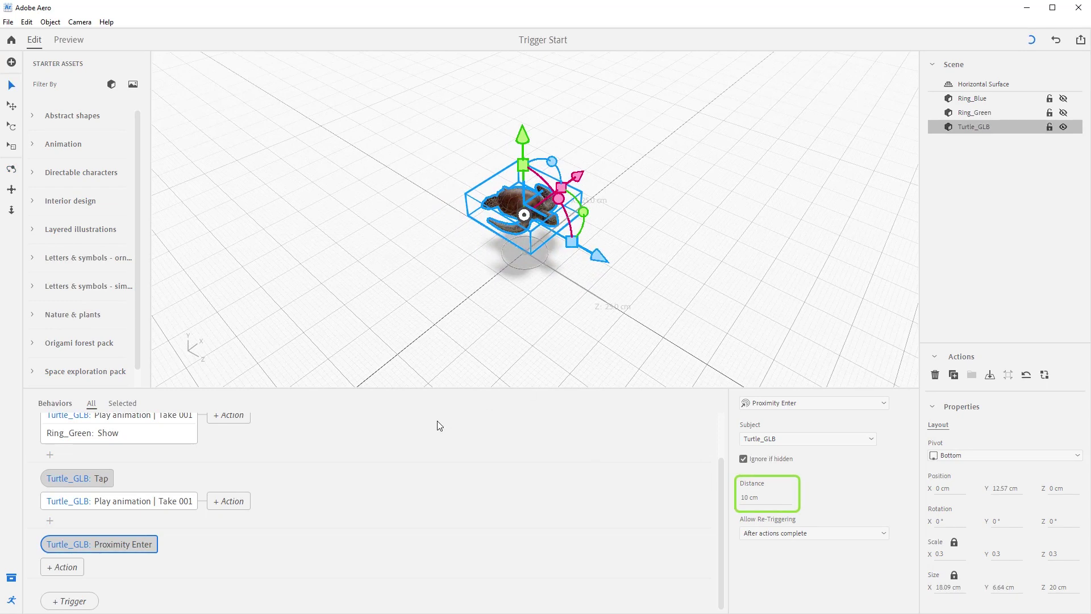
Set the Proximity Enter distance to 30 cm with After actions complete re-triggering
click(747, 499)
text(30)
key(Return)
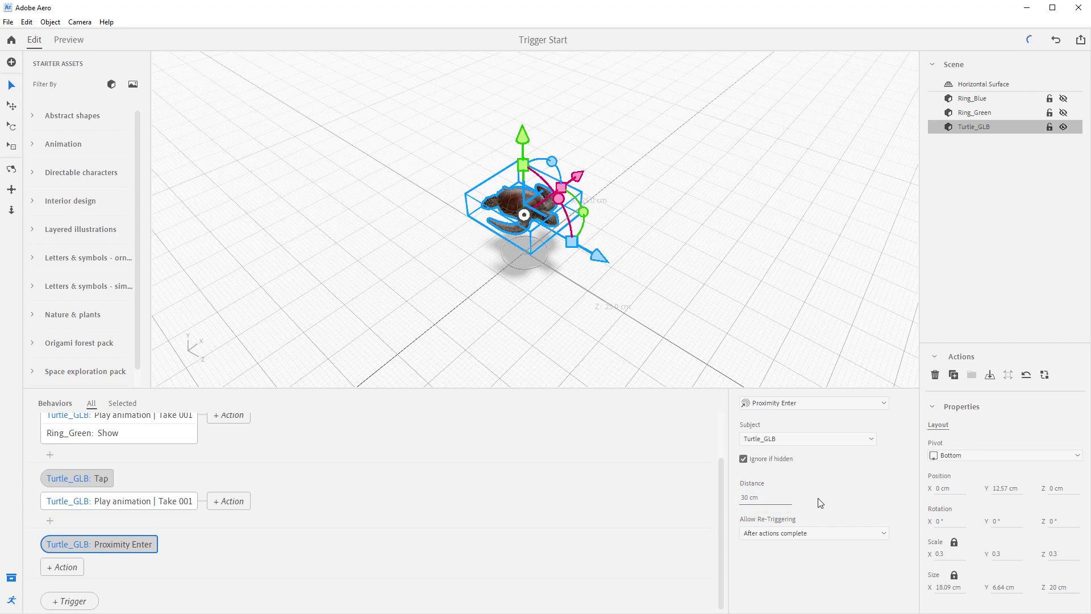
click(819, 533)
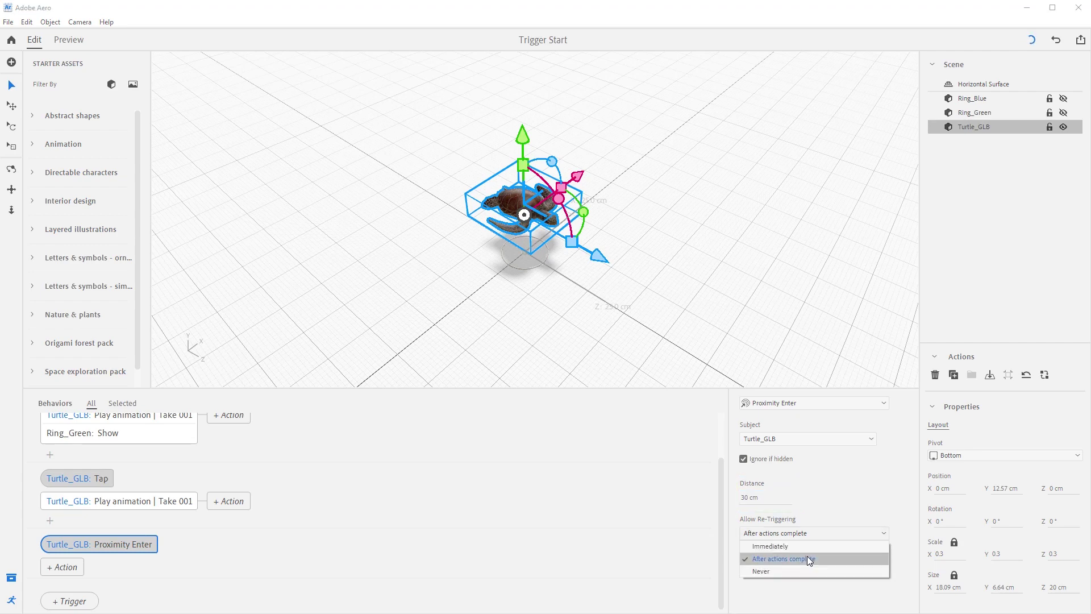
click(803, 554)
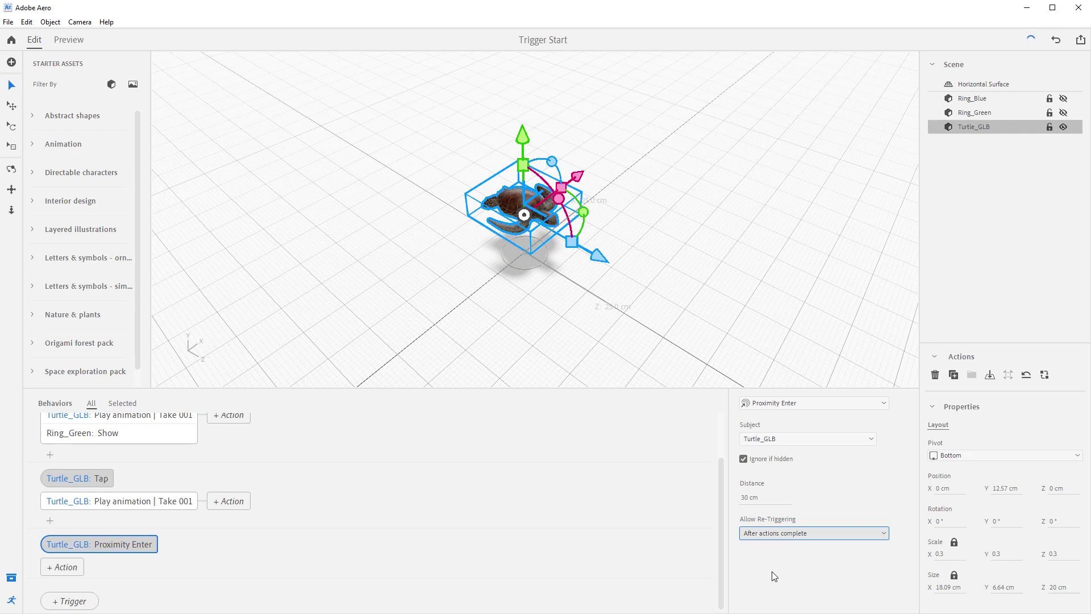
Add a Hide action that fades out Ring_Green with Ease in easing
click(50, 568)
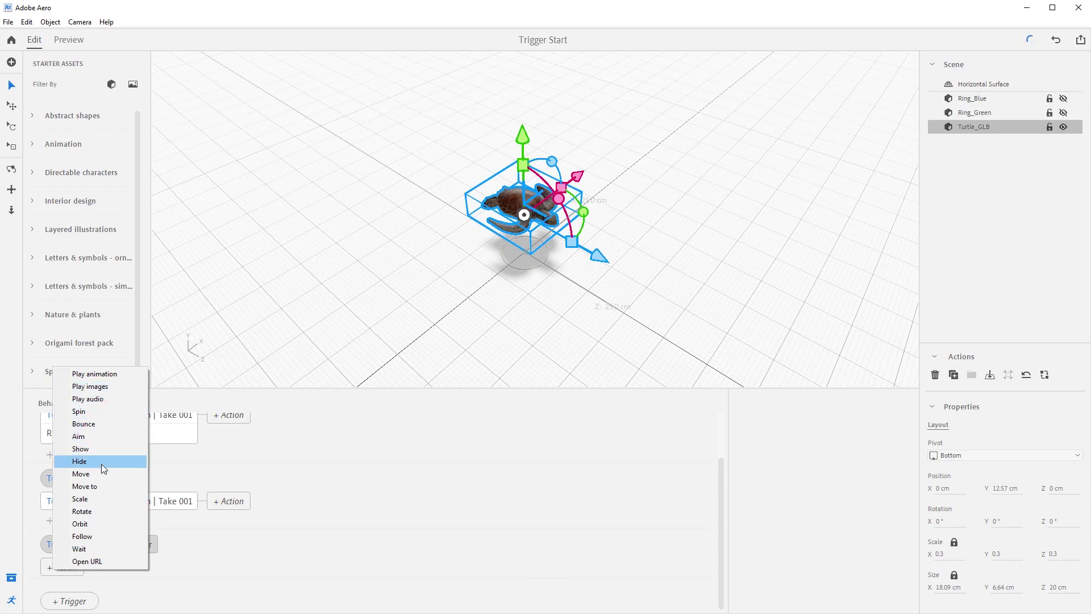
click(102, 462)
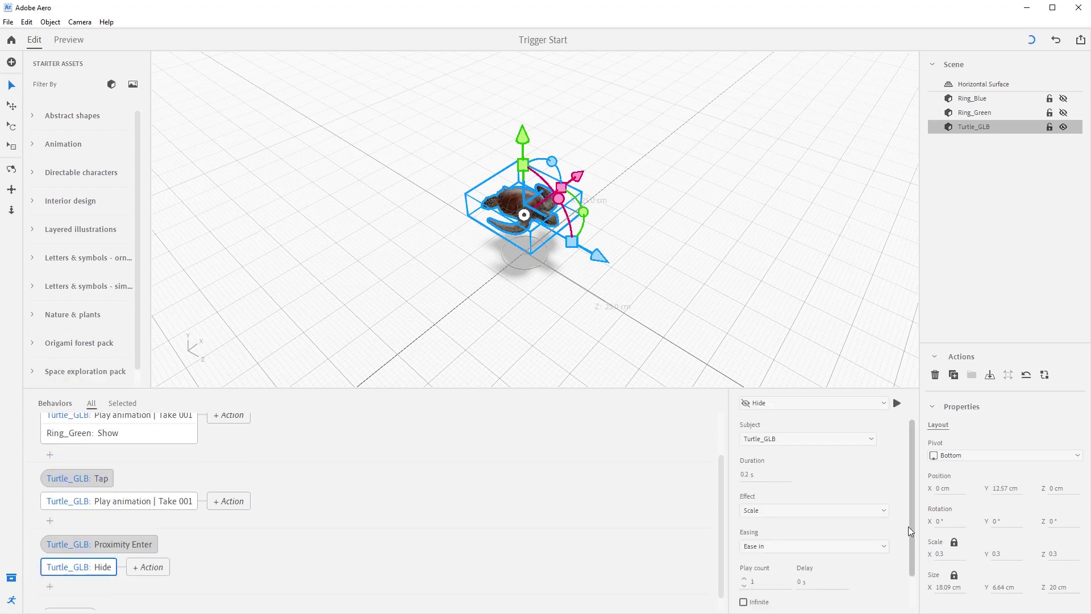
click(865, 440)
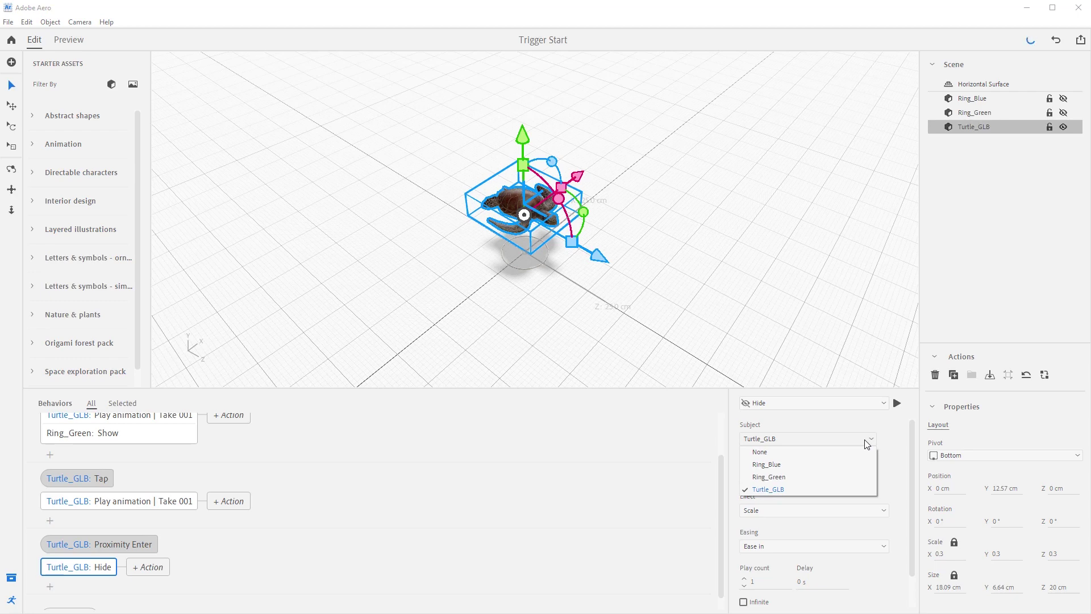
click(820, 476)
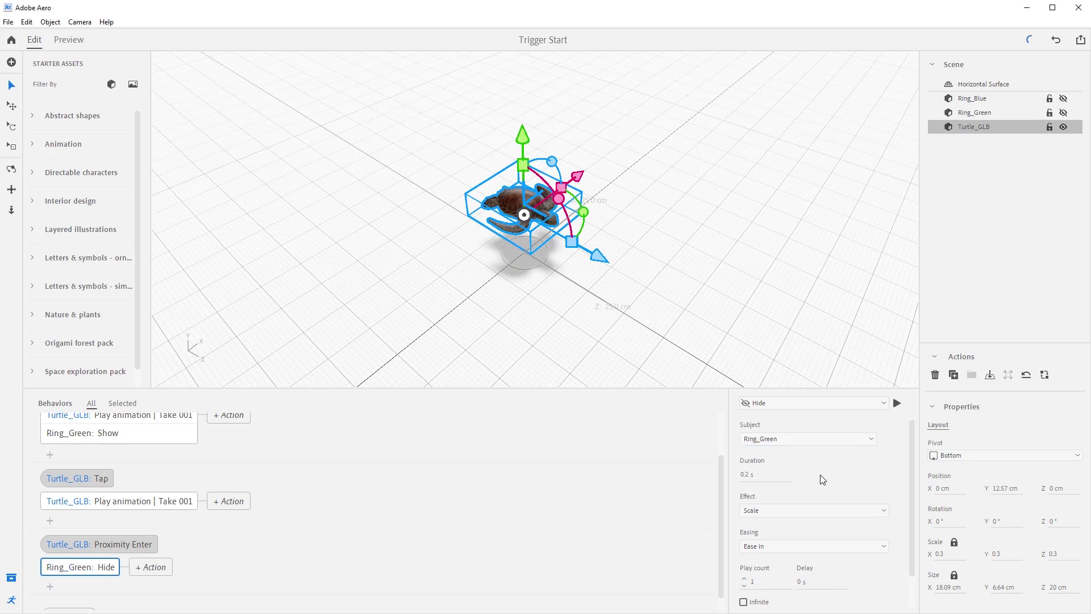
click(828, 511)
click(824, 527)
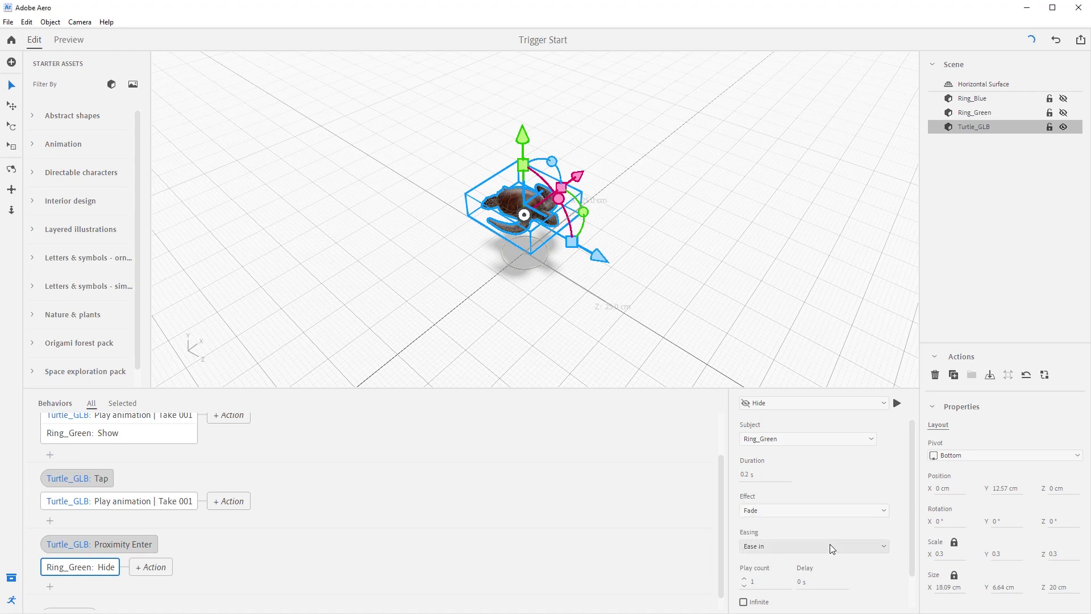
click(830, 544)
click(785, 571)
Add a Ring_Blue Show action with a Fade effect after the green ring hides
click(50, 586)
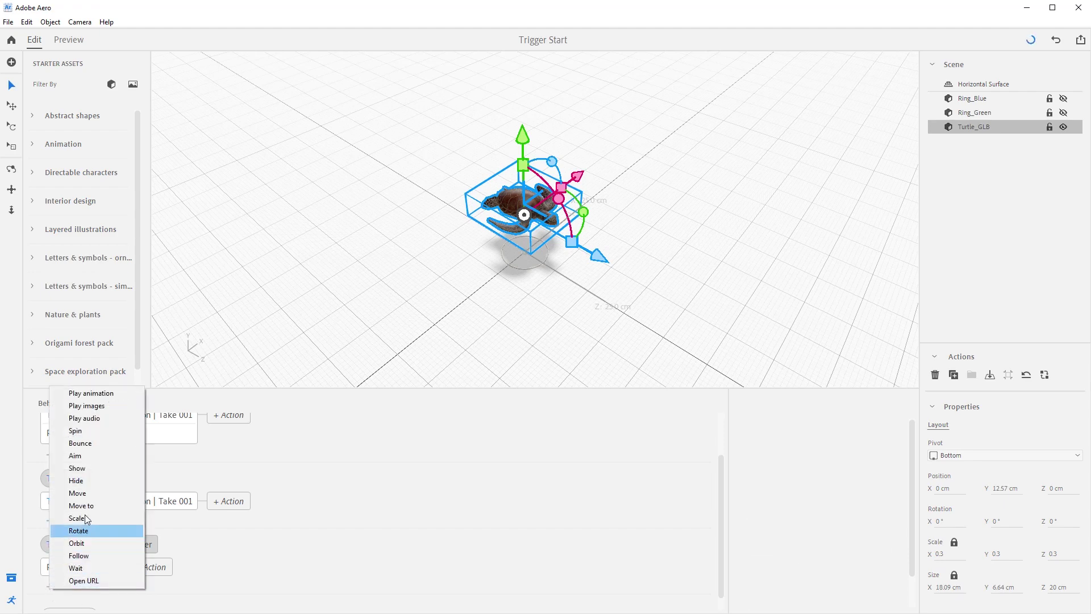
click(90, 472)
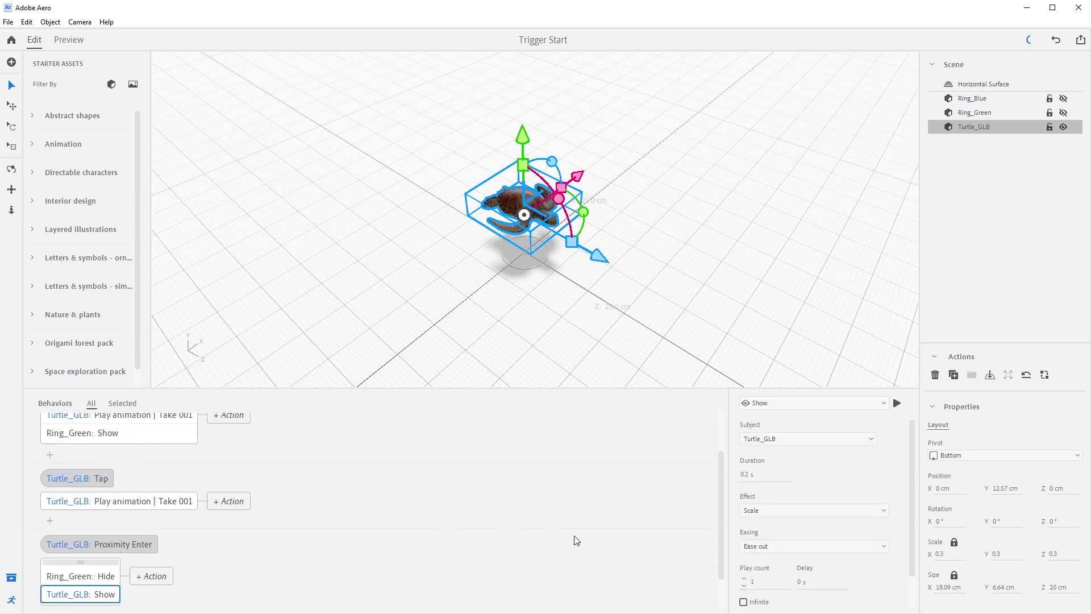
click(798, 443)
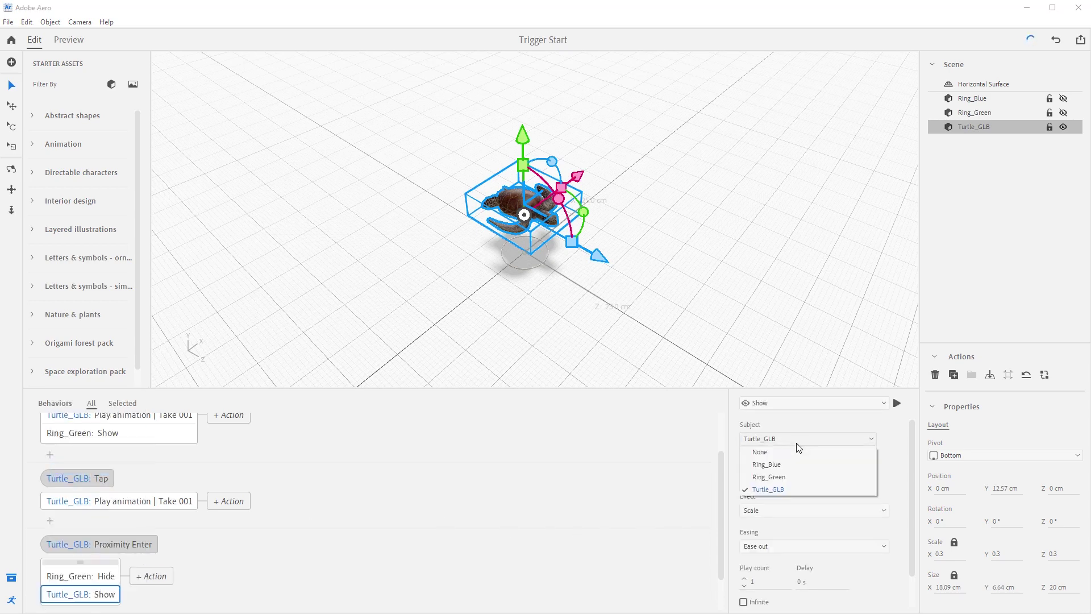
click(797, 463)
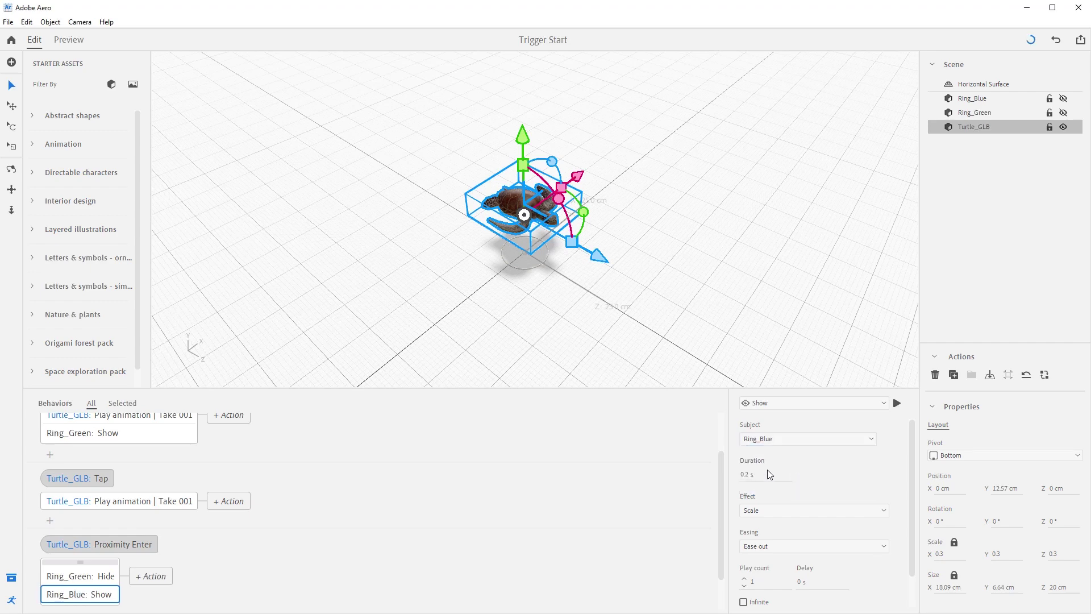
click(885, 516)
click(851, 532)
drag(911, 481, 909, 510)
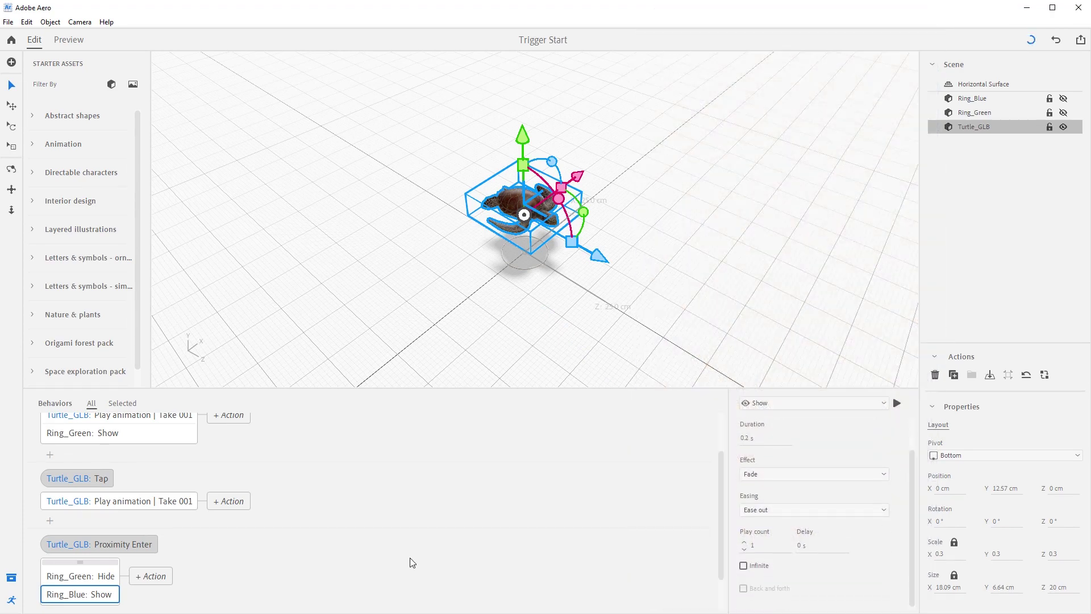
scroll(410, 558, down, 2)
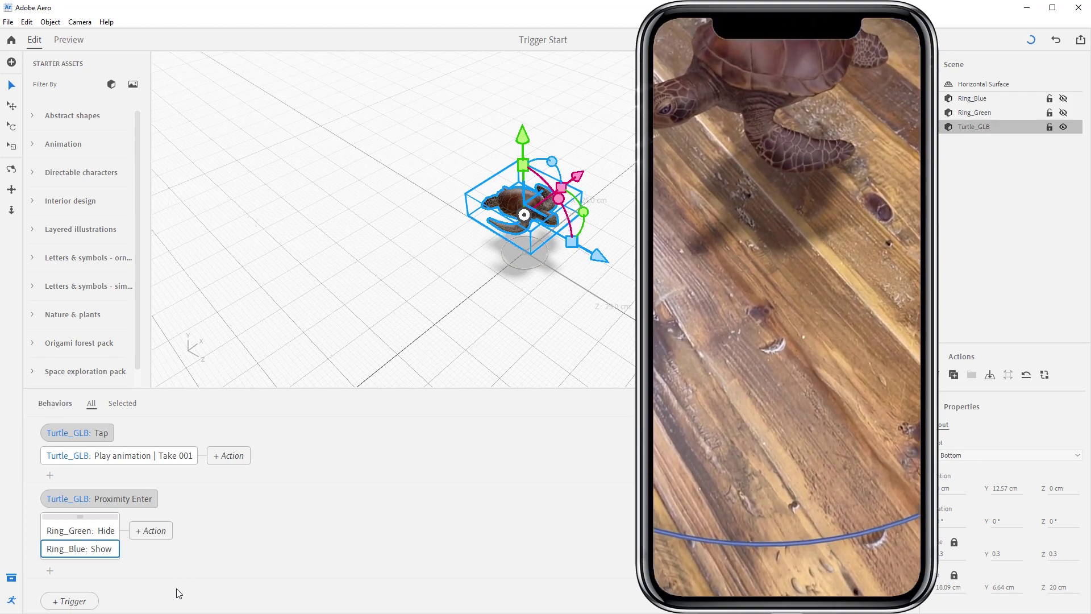
Add a Proximity Exit trigger on Turtle_GLB with a 30 cm distance
click(88, 599)
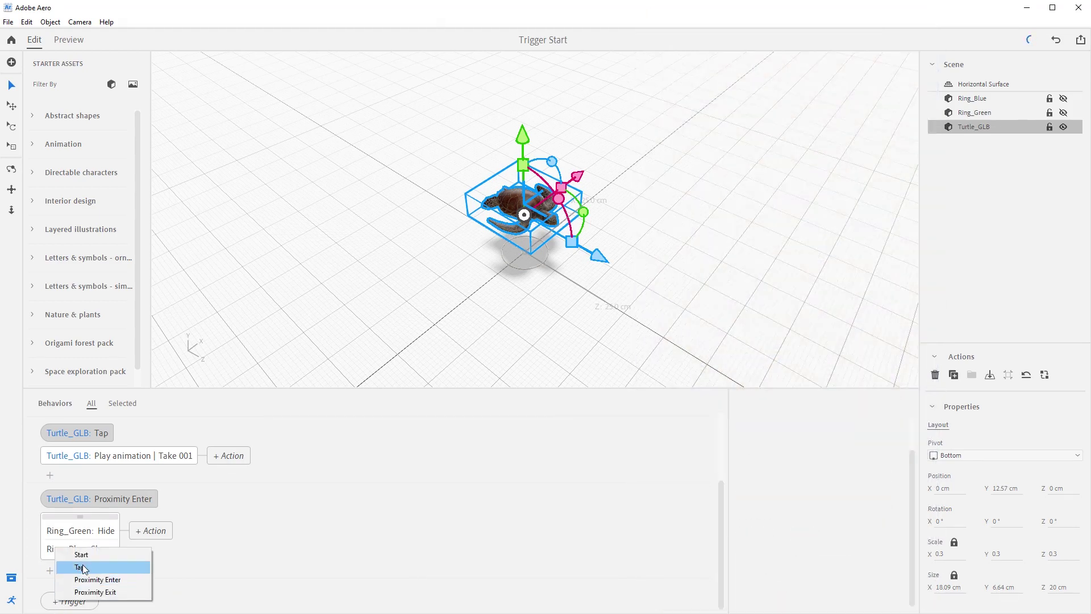
click(114, 592)
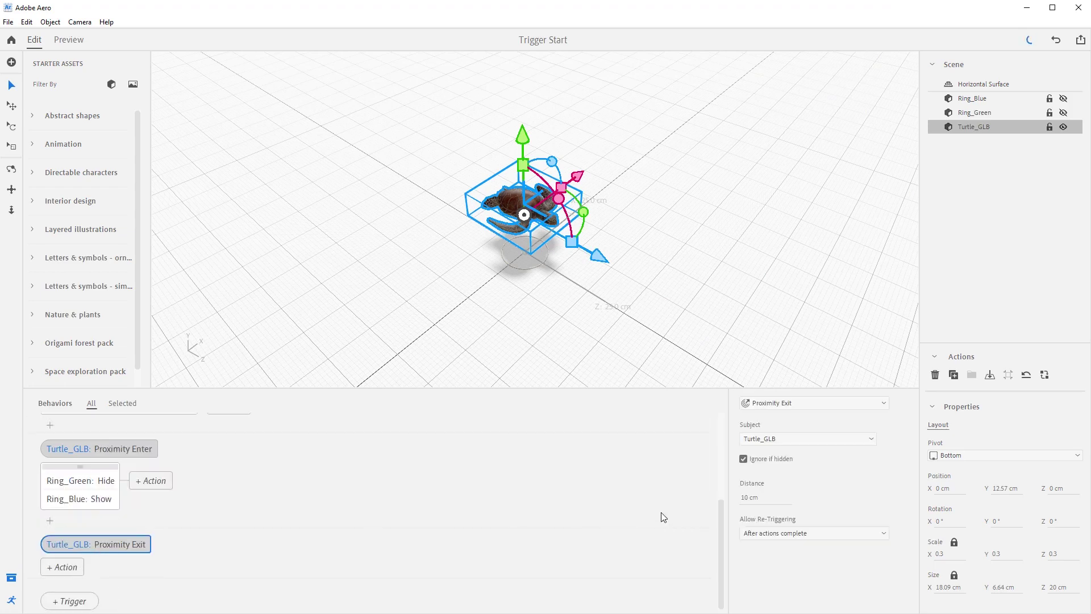
click(808, 439)
click(785, 489)
click(753, 502)
text(30)
key(Return)
Give Proximity Exit a Hide action on Ring_Blue using a Fade effect
click(55, 568)
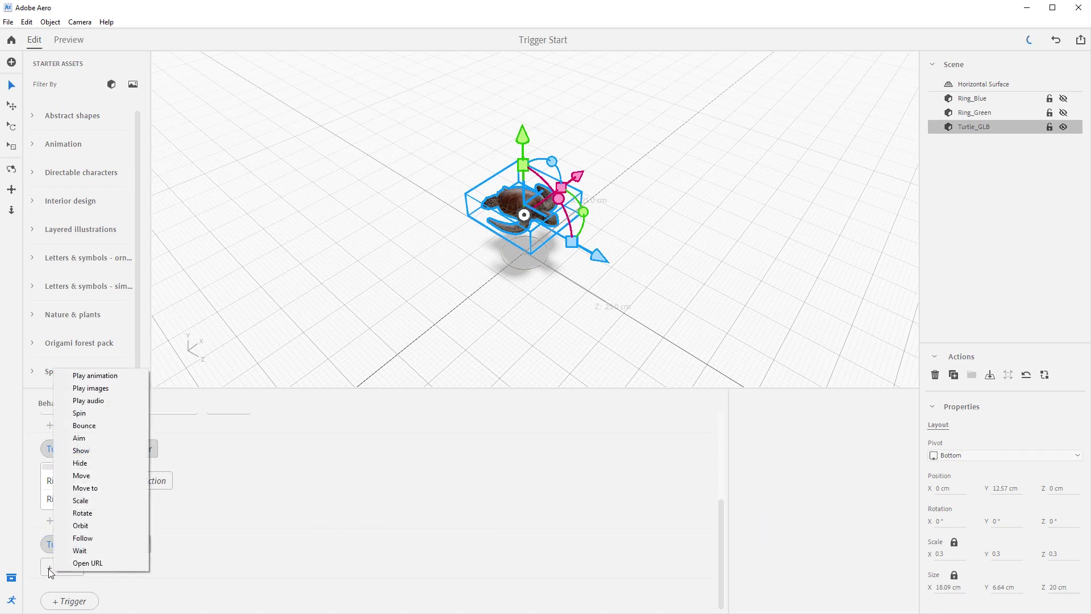
click(100, 462)
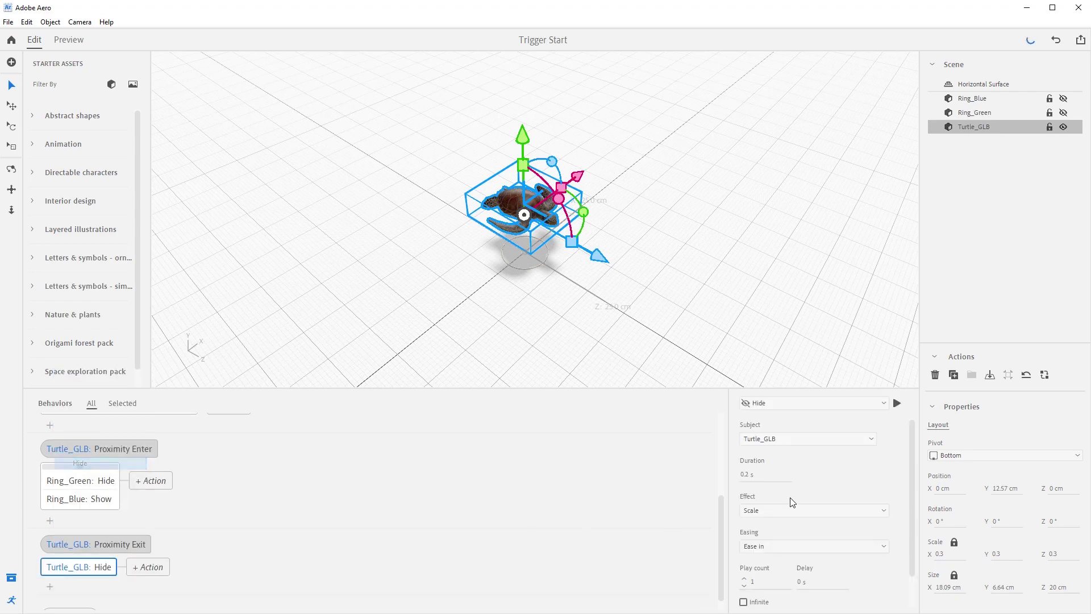
click(855, 438)
click(830, 465)
click(881, 510)
click(851, 523)
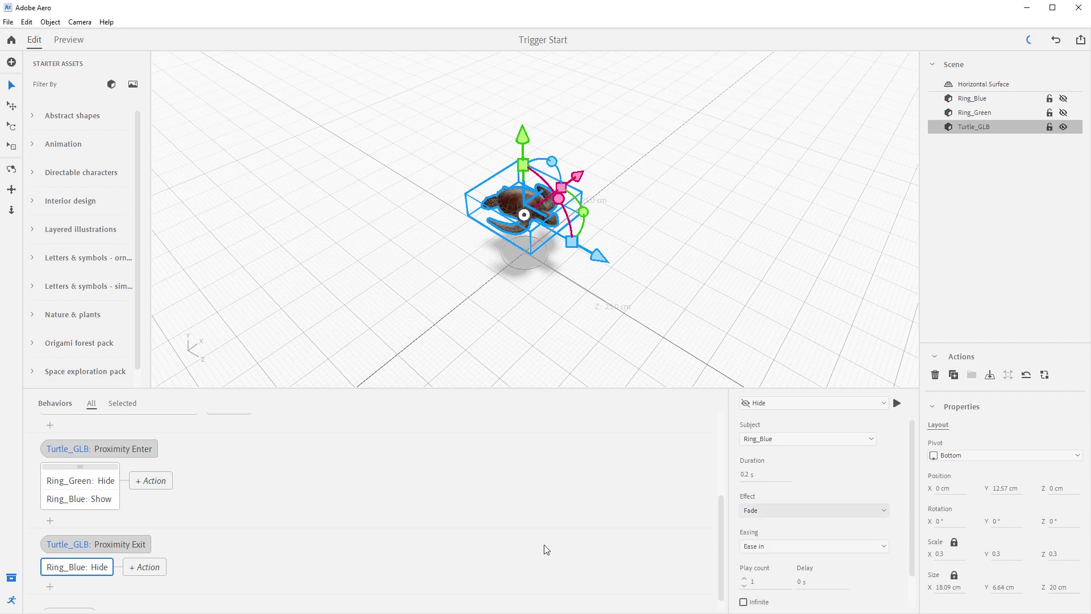
Add a Ring_Green Show action with Fade after the blue ring hides, then deselect
click(50, 587)
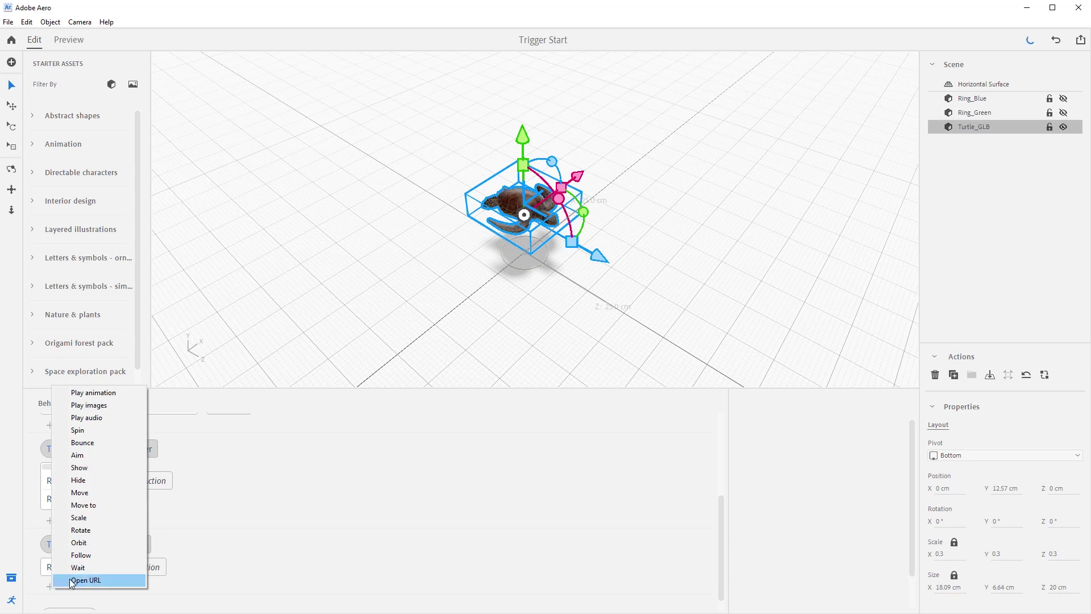
click(99, 469)
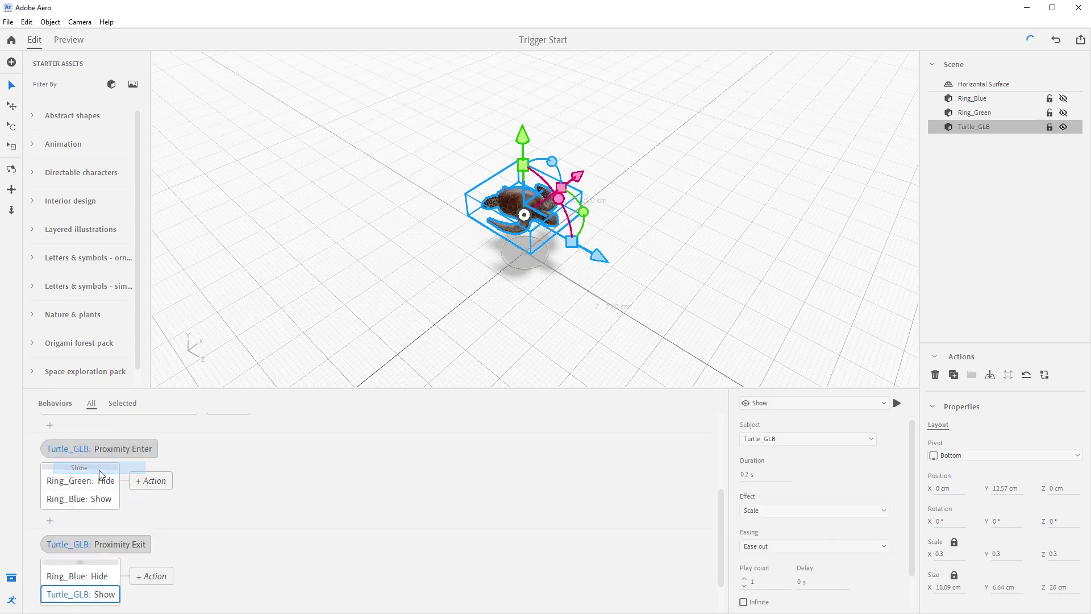
click(823, 438)
click(813, 472)
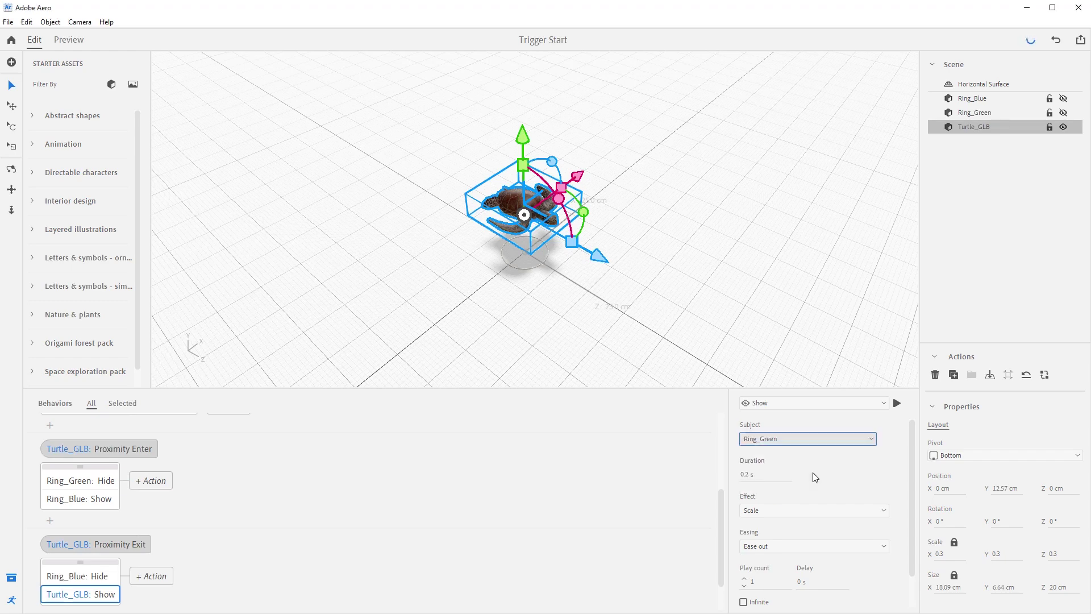
click(807, 510)
click(799, 520)
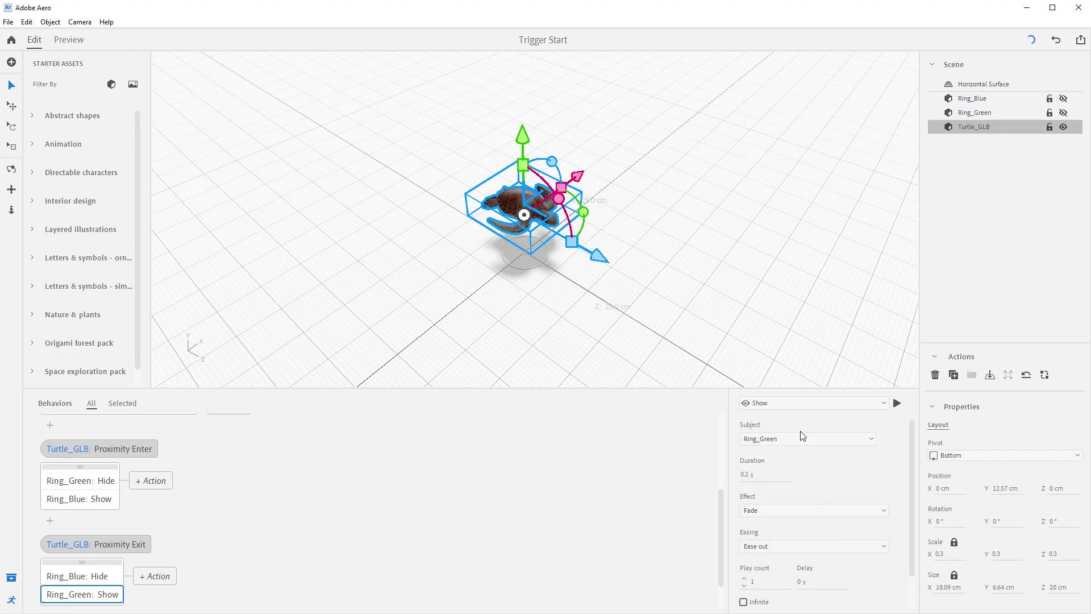
click(774, 358)
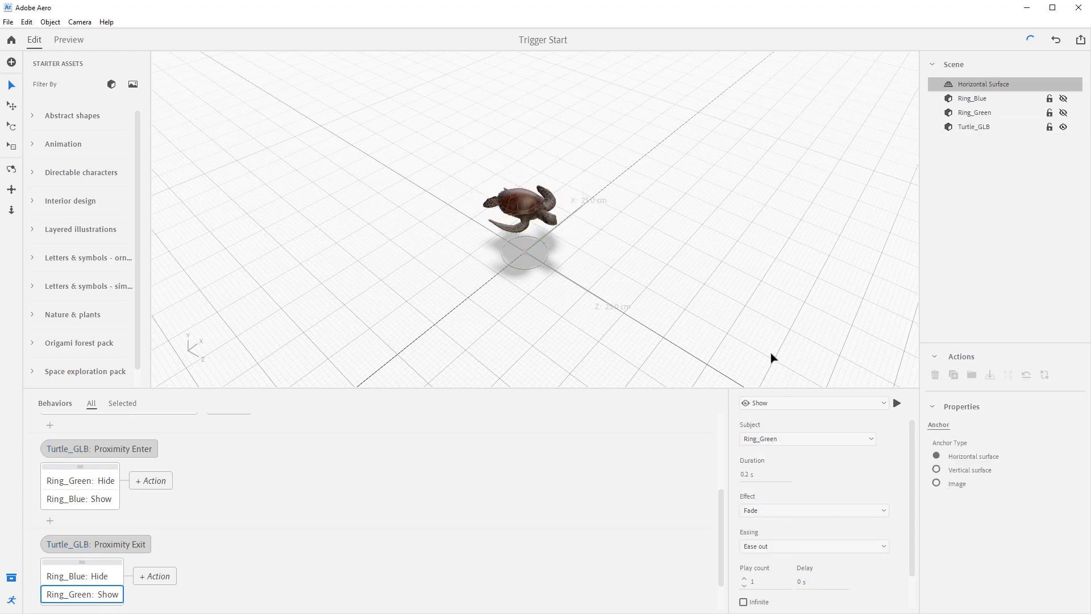
Preview the scene, orbiting and zooming around the turtle before facing it head-on
click(69, 40)
drag(291, 463, 219, 429)
scroll(359, 461, up, 1)
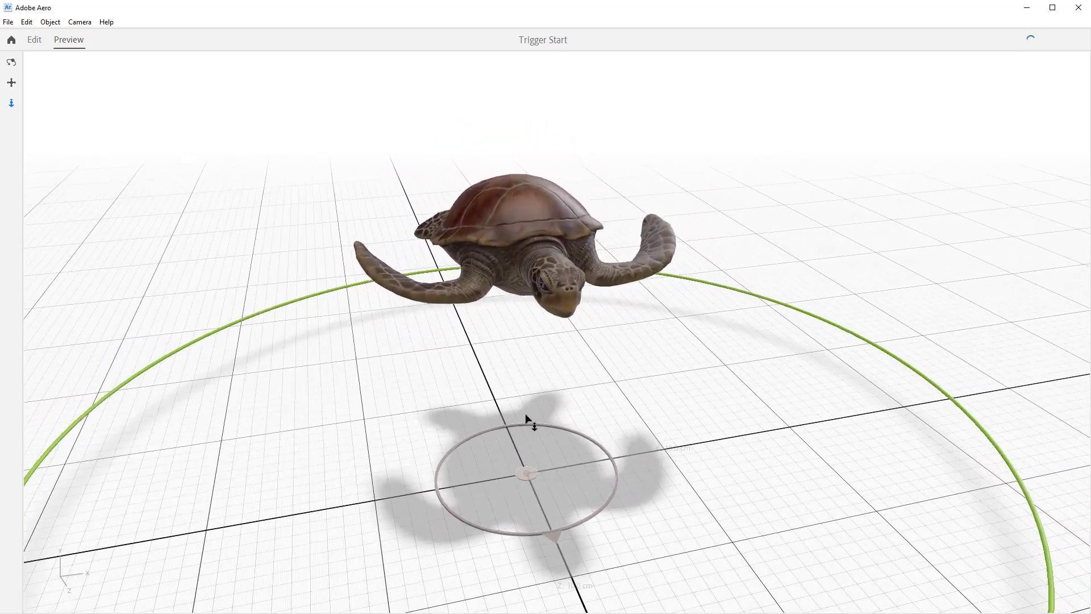
key(1)
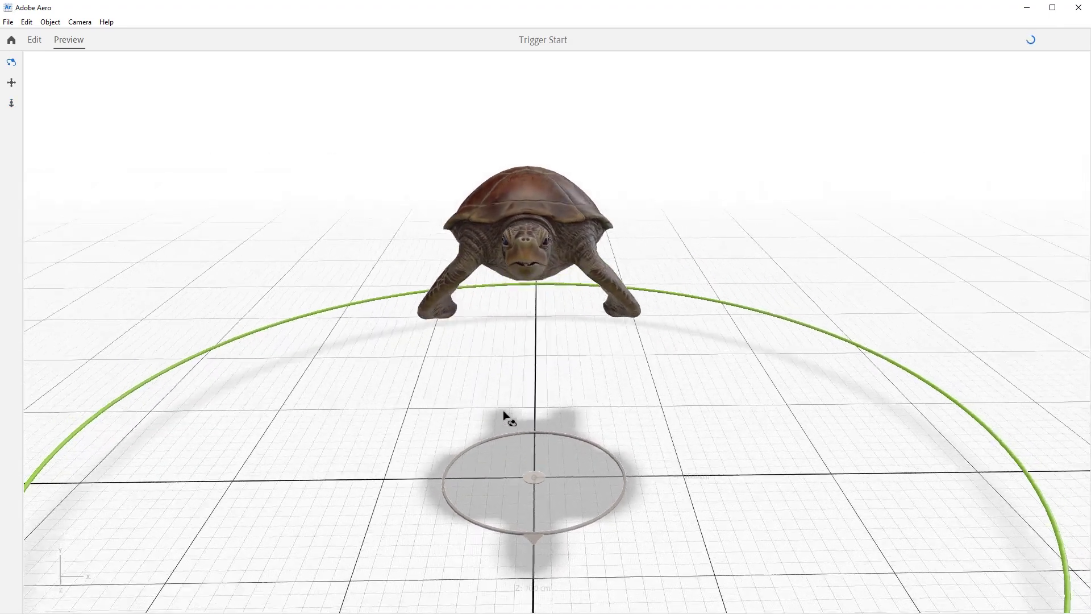